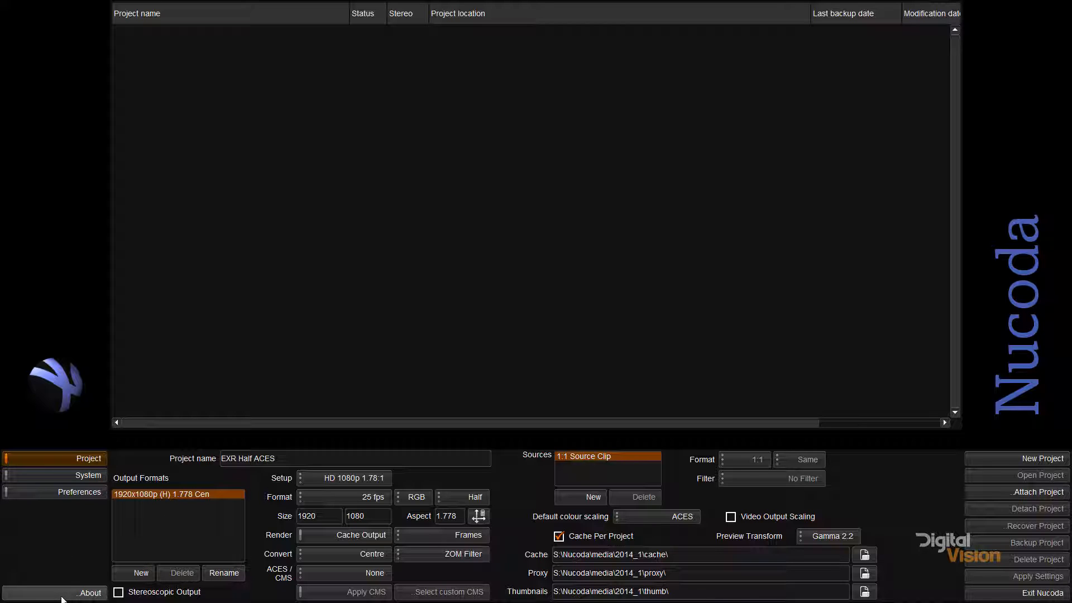
View the software's version and copyright information.
left_click(62, 595)
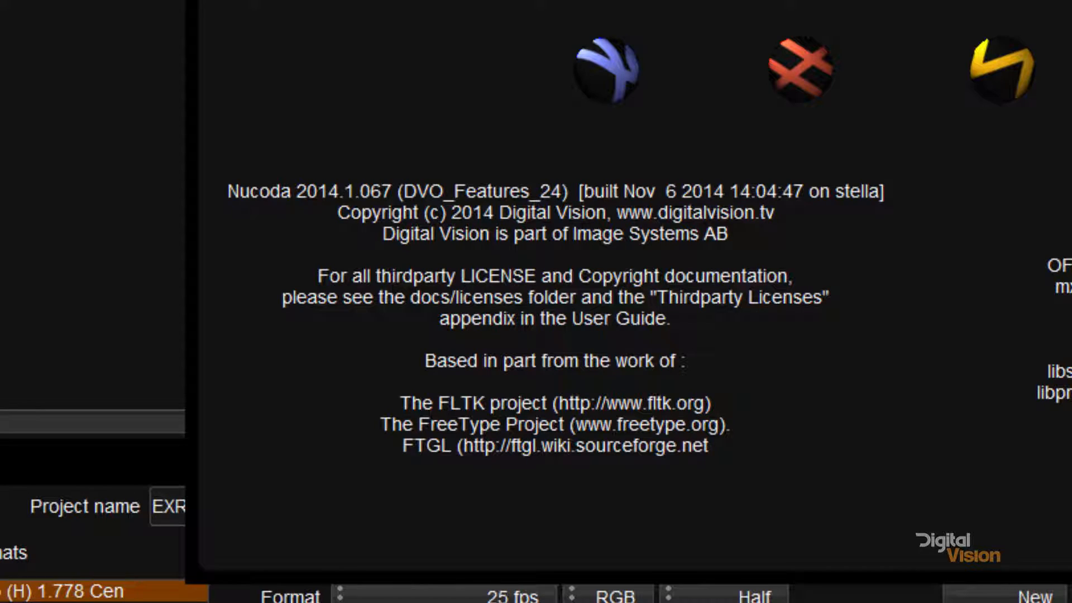
key("Escape")
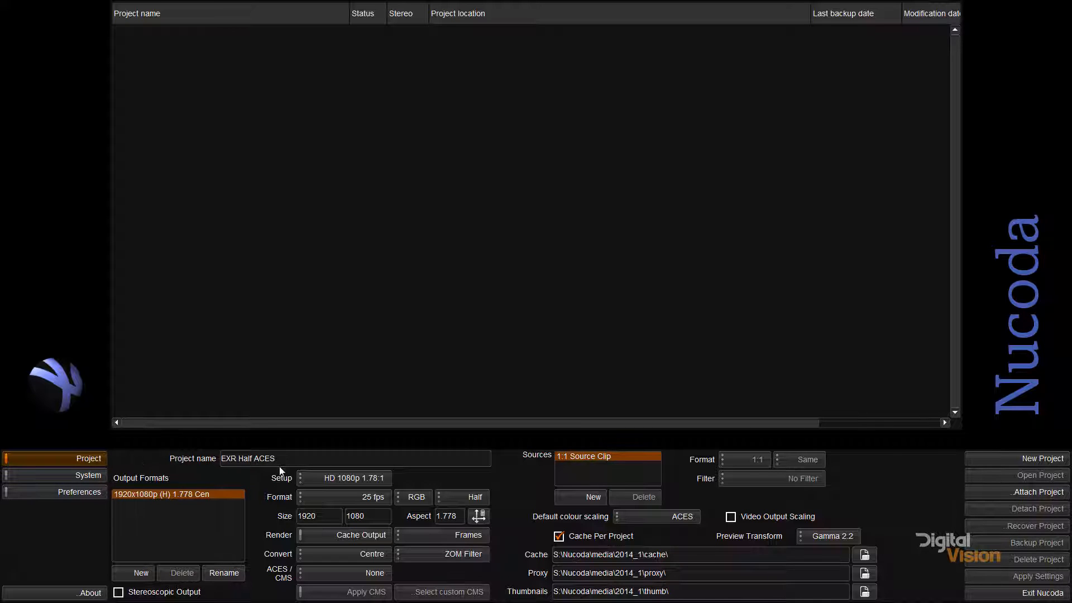
Name the project "Project Name - test".
key("ctrl+a")
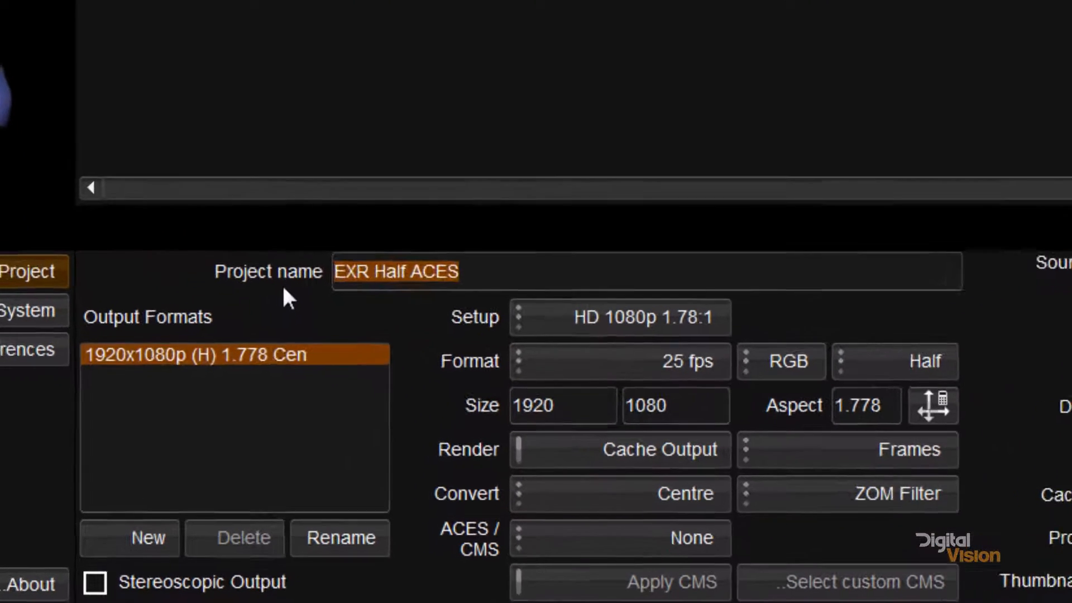
type("Project ")
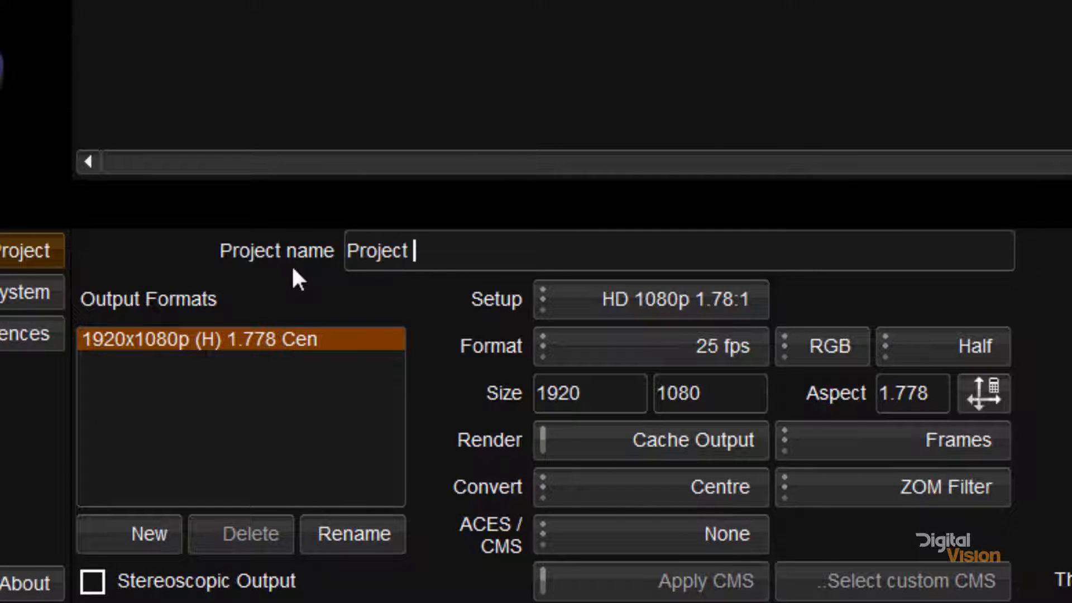
type("Name - test")
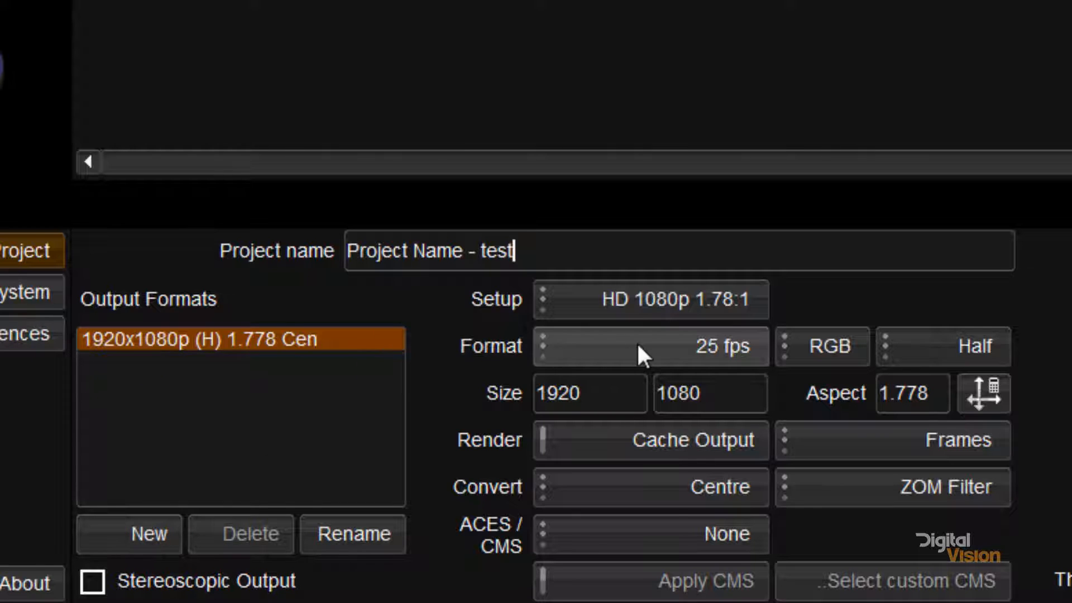
Add a second output format using the PAL-D1 i 16:9 setup.
left_click(134, 528)
left_click(581, 292)
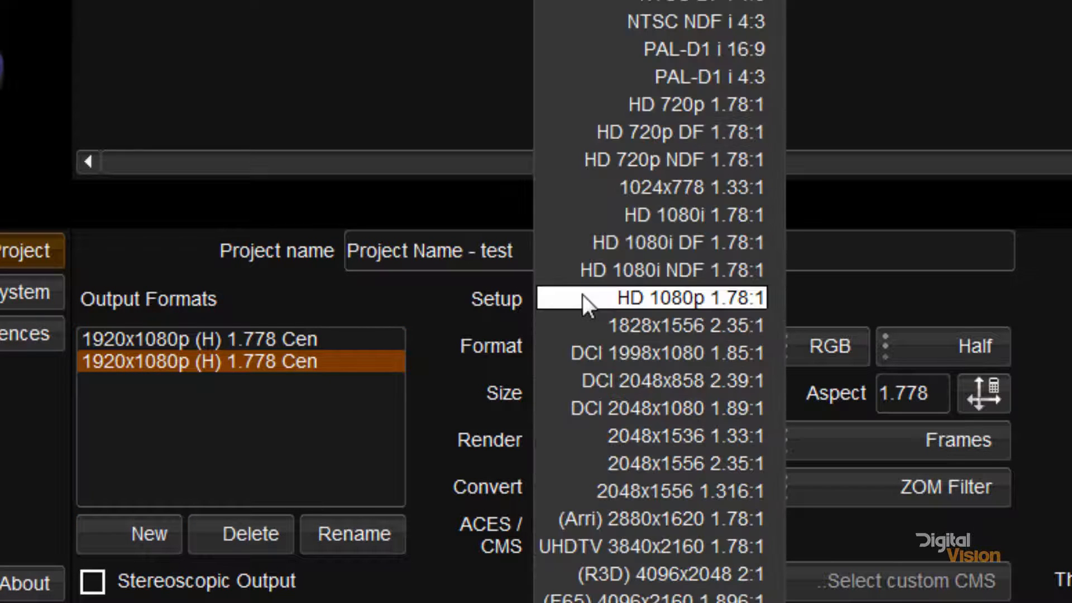
left_click(606, 54)
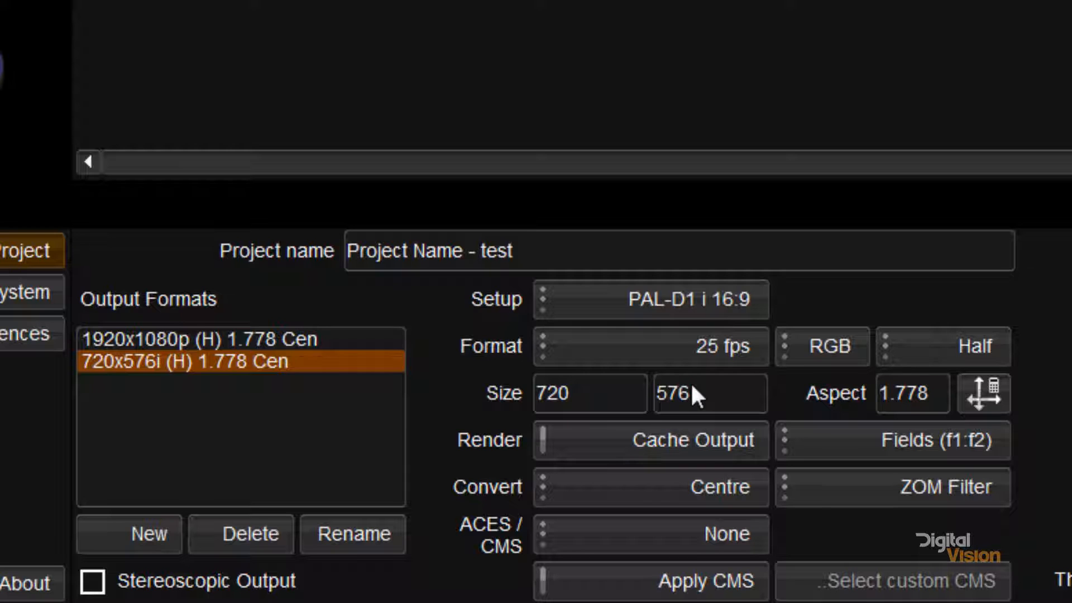
Set the PAL output format's bit depth to 10 Bit and keep its colour channels as RGB.
left_click(916, 346)
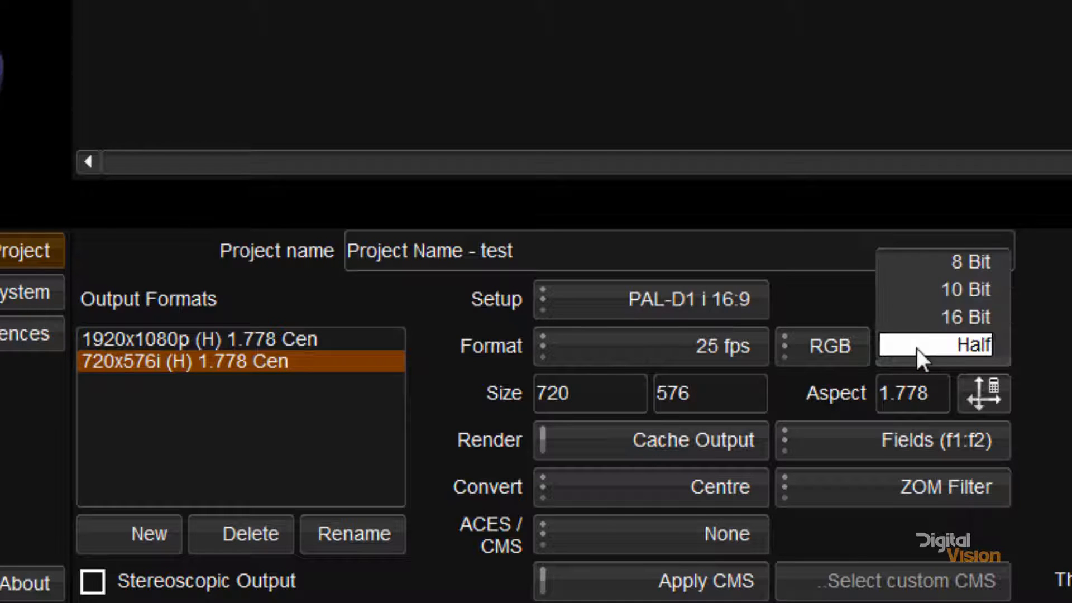
left_click(914, 286)
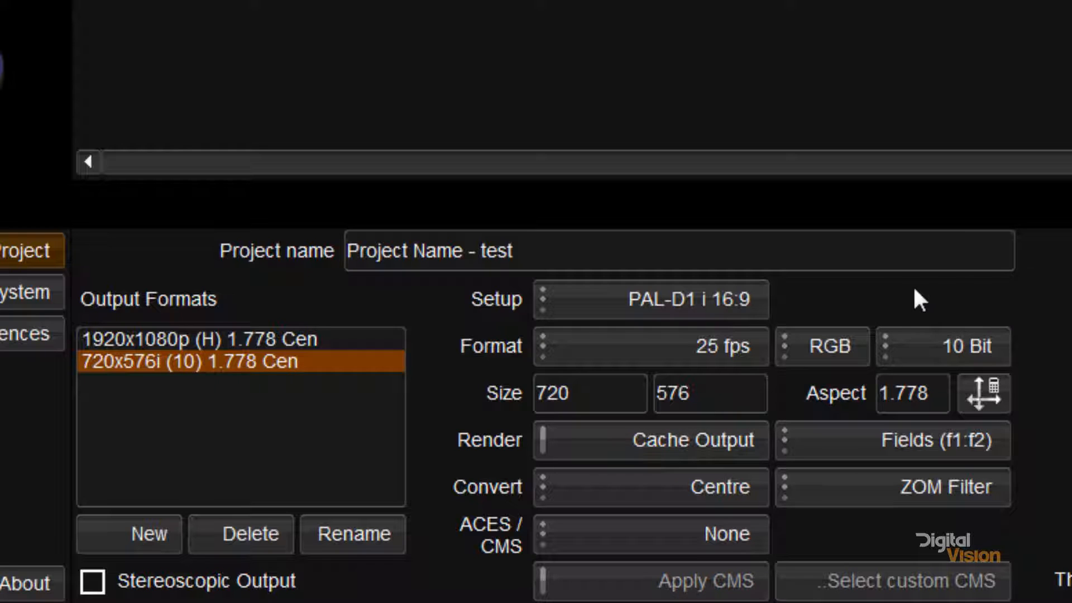
left_click(921, 342)
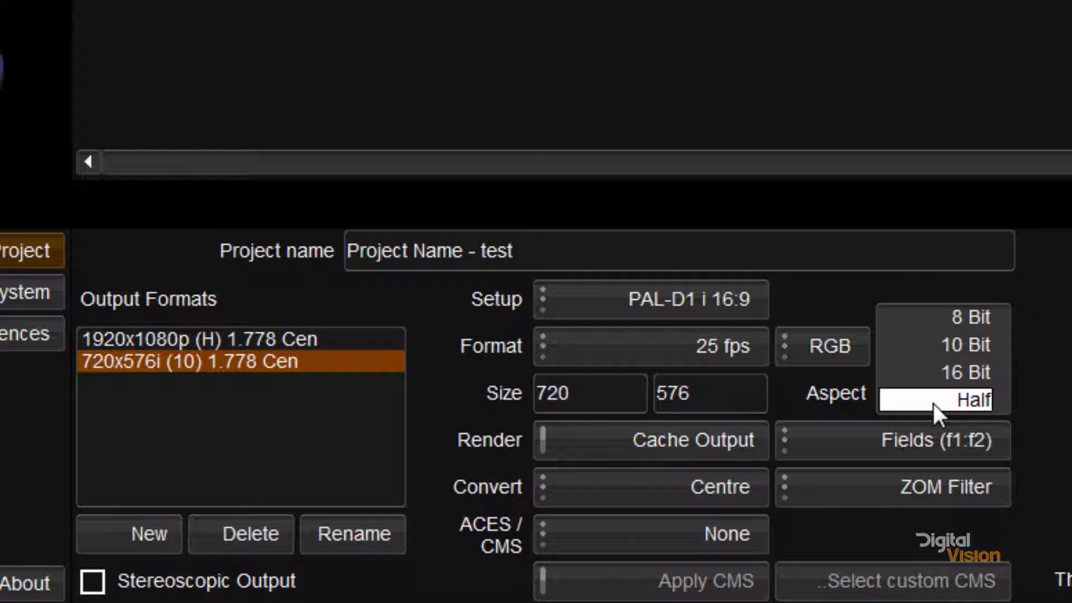
left_click(920, 338)
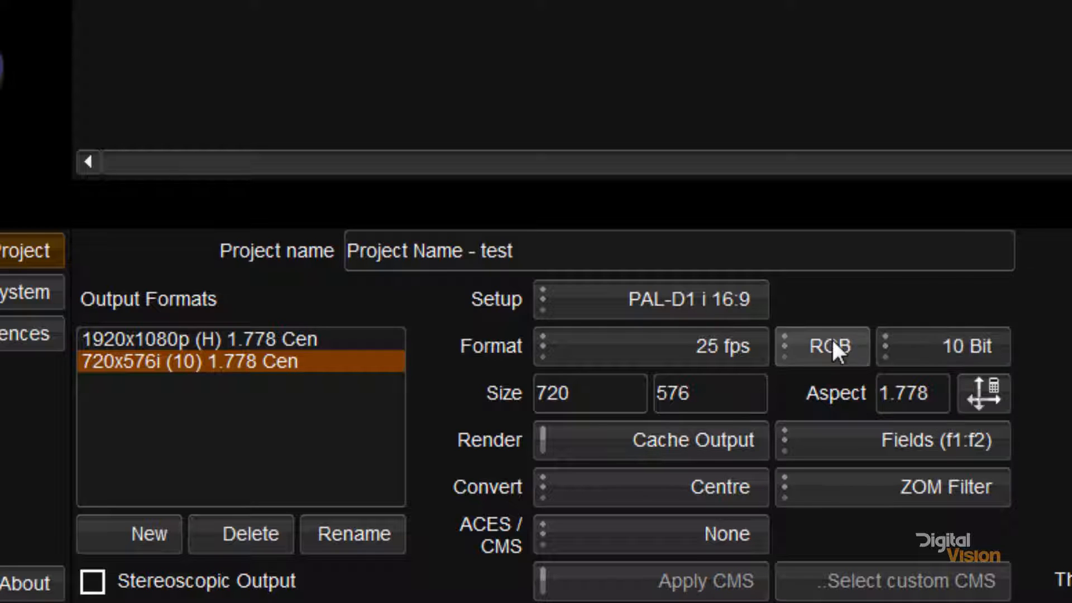
left_click(833, 341)
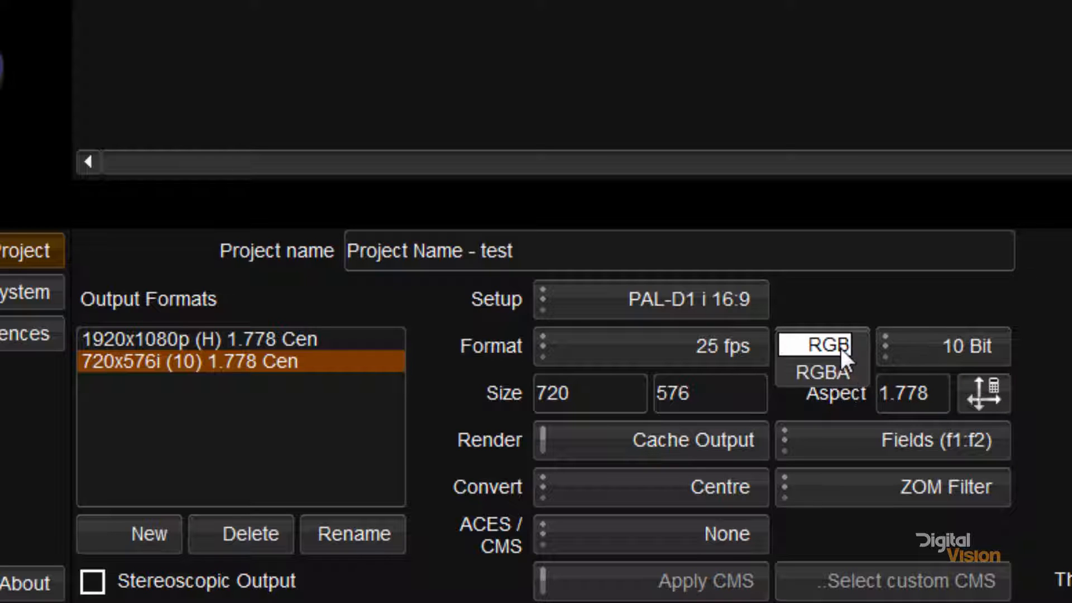
left_click(839, 344)
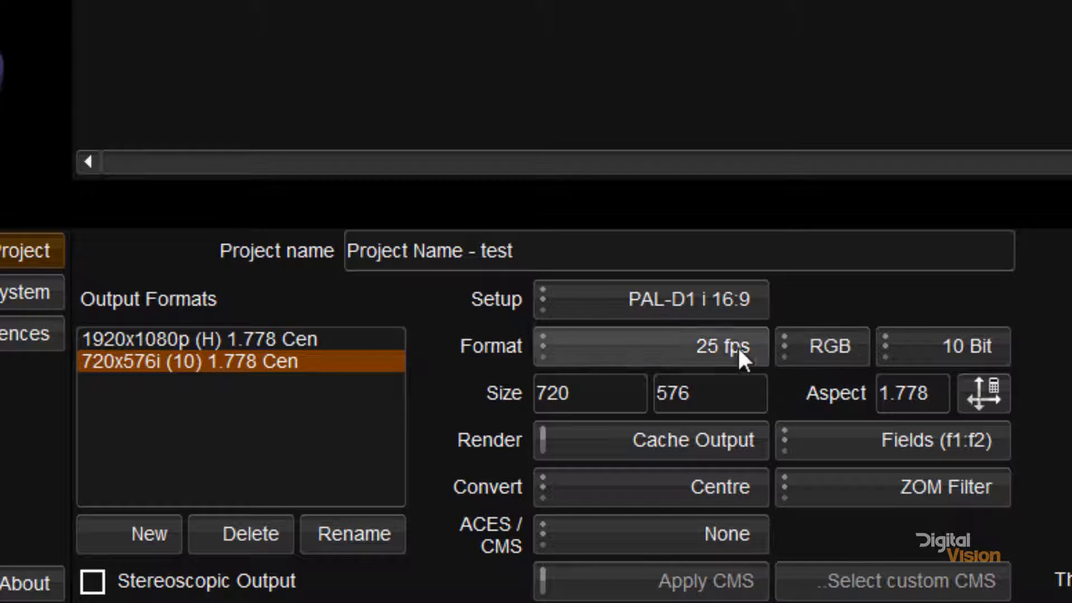
Review the setup presets, frame rates and field render options available for the PAL output format.
left_click(587, 299)
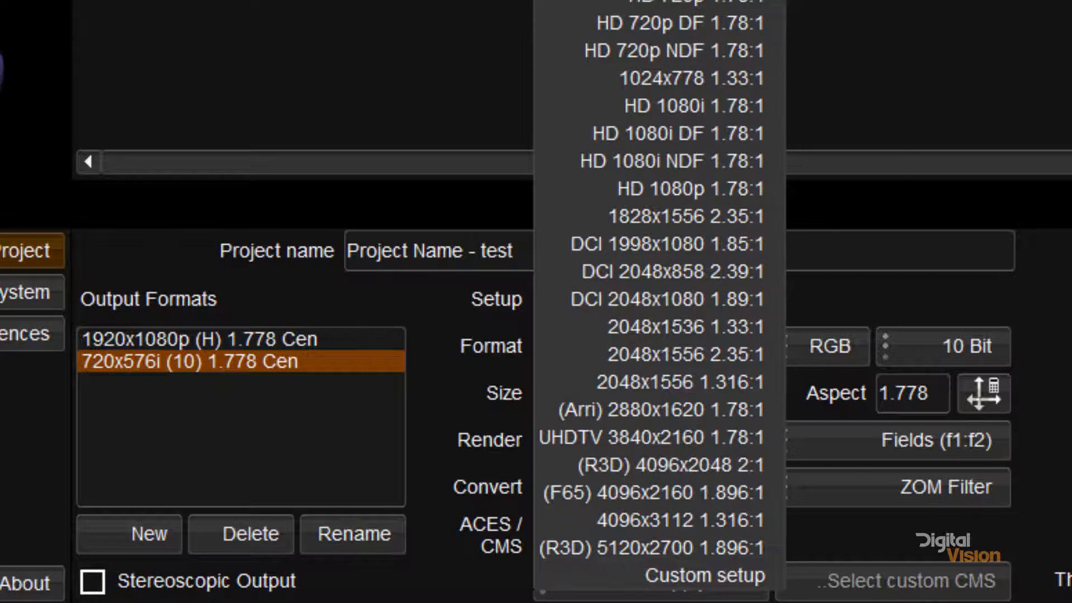
left_click(418, 287)
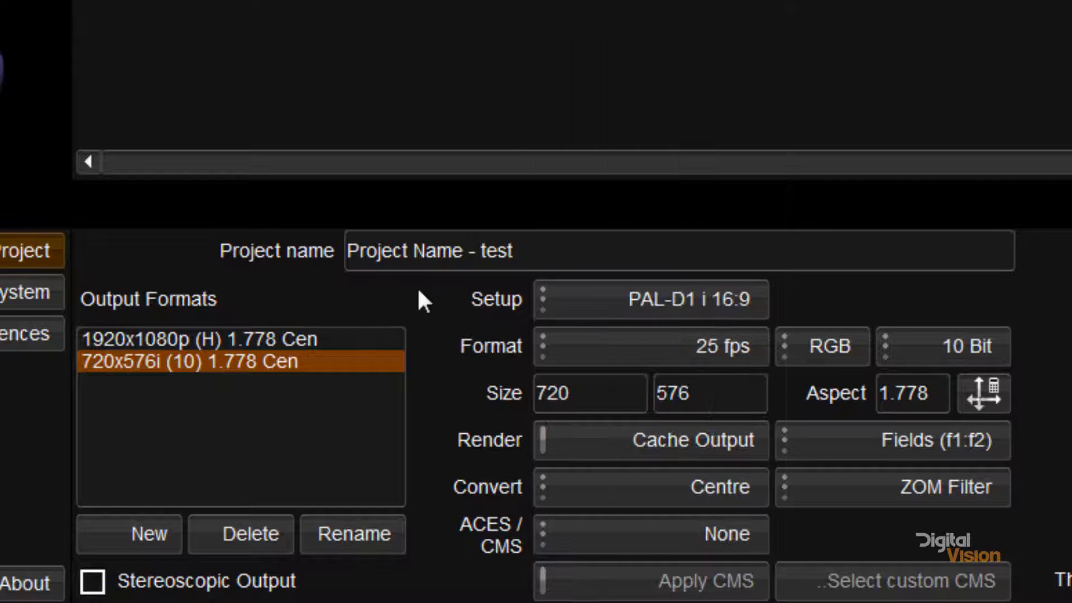
left_click(589, 340)
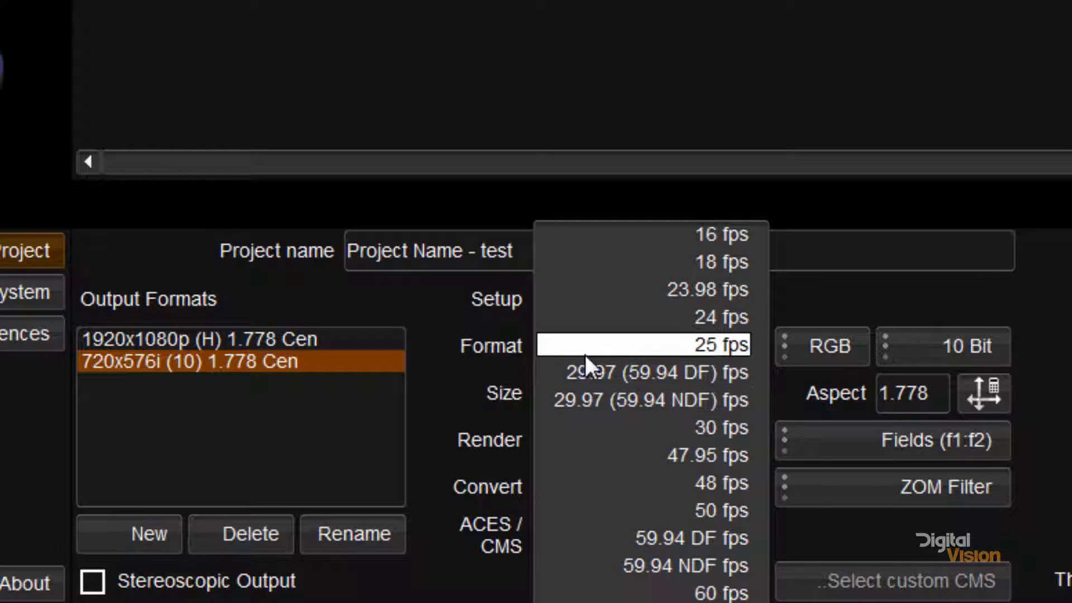
left_click(431, 302)
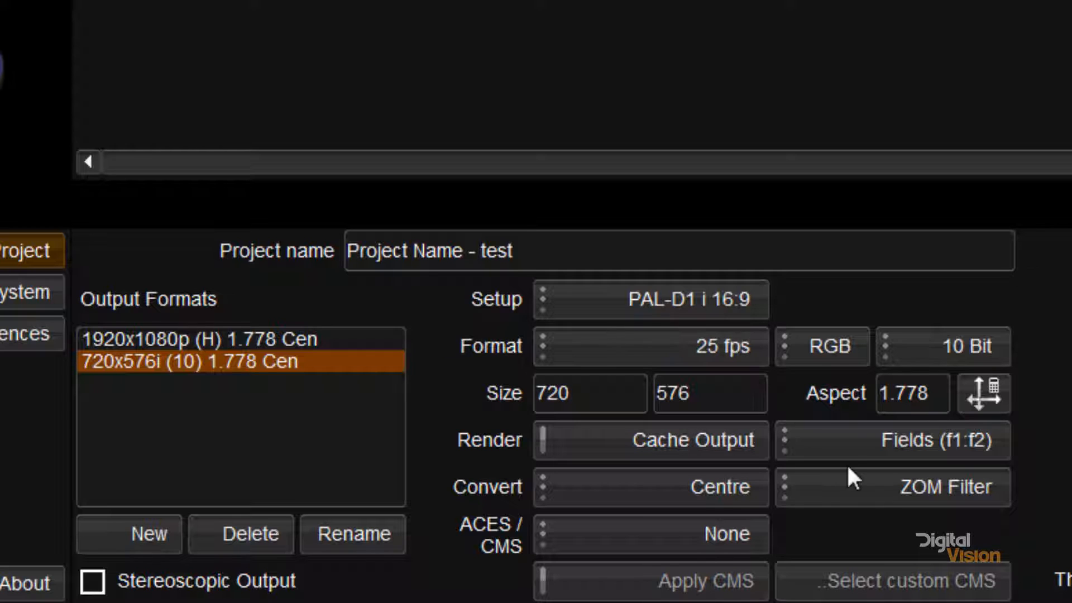
left_click(837, 435)
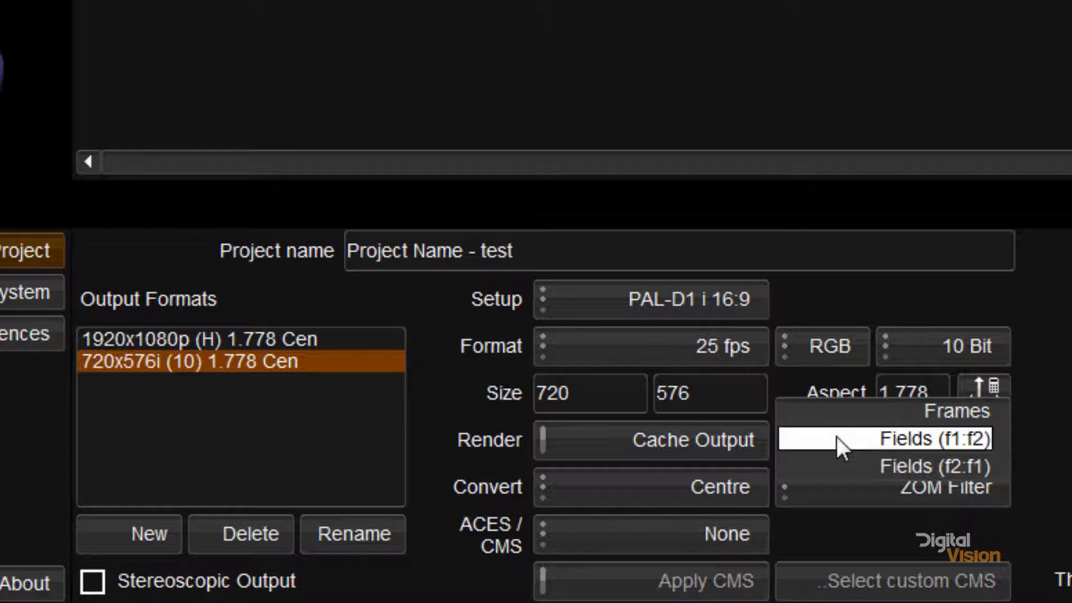
left_click(836, 438)
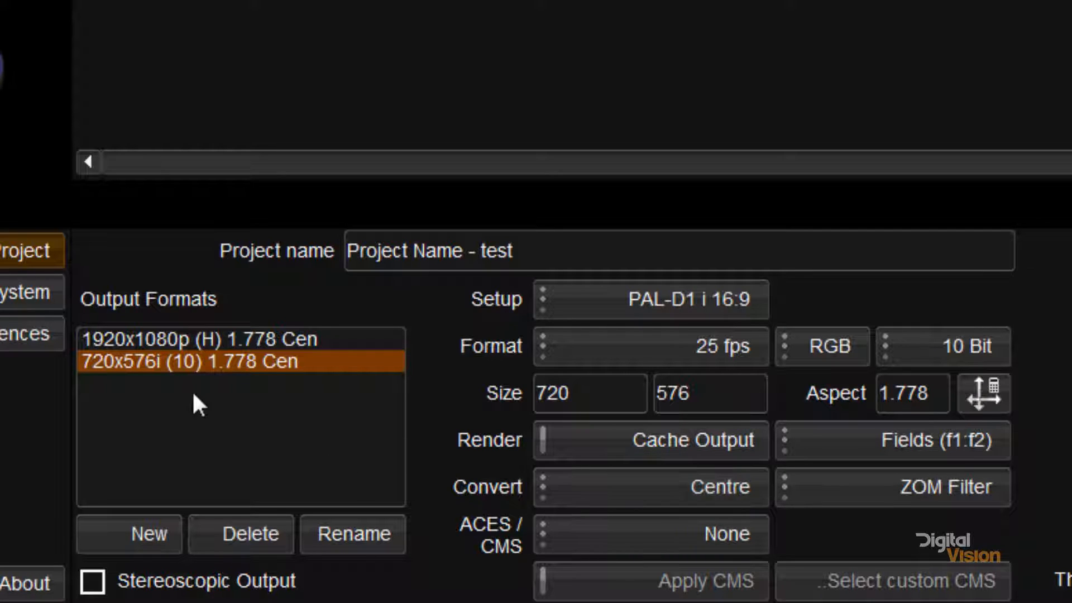
Set the conversion to None for the 1920x1080p output format and to ARC - Auto Fit for the 720x576i one.
left_click(136, 340)
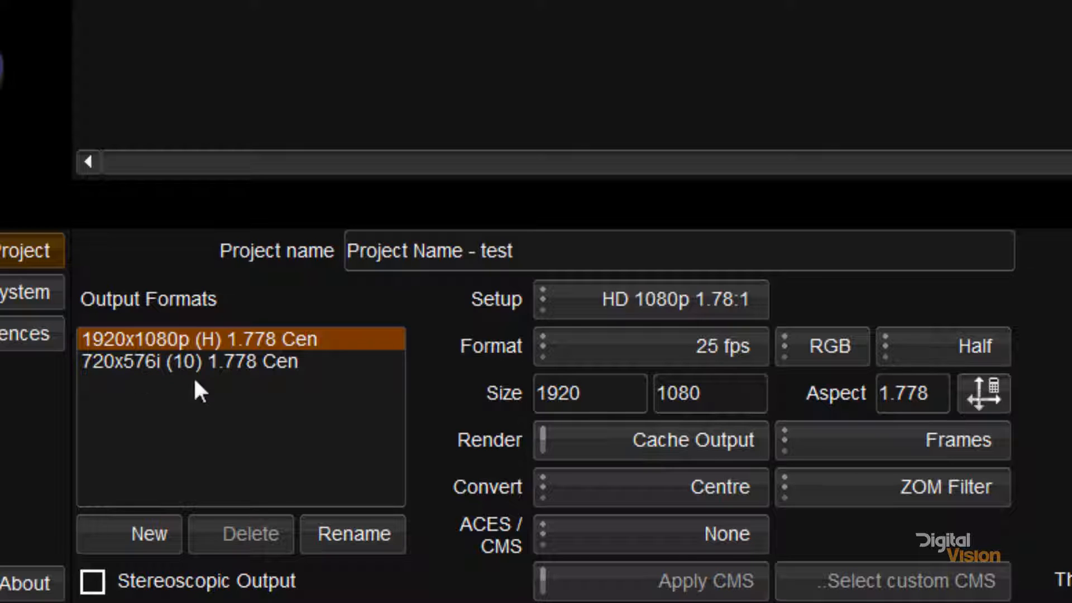
left_click(573, 489)
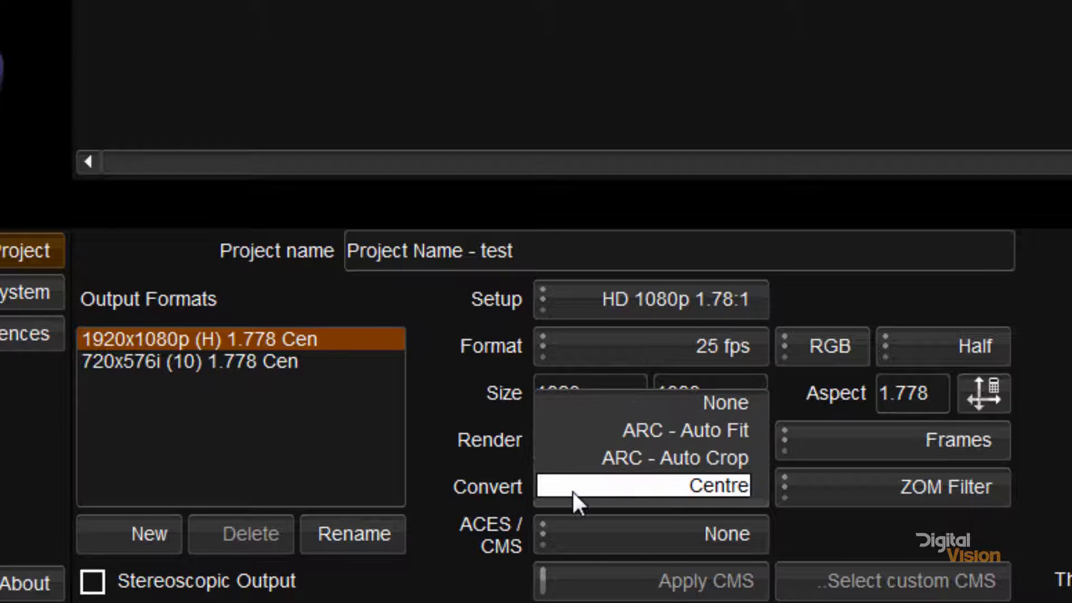
left_click(570, 396)
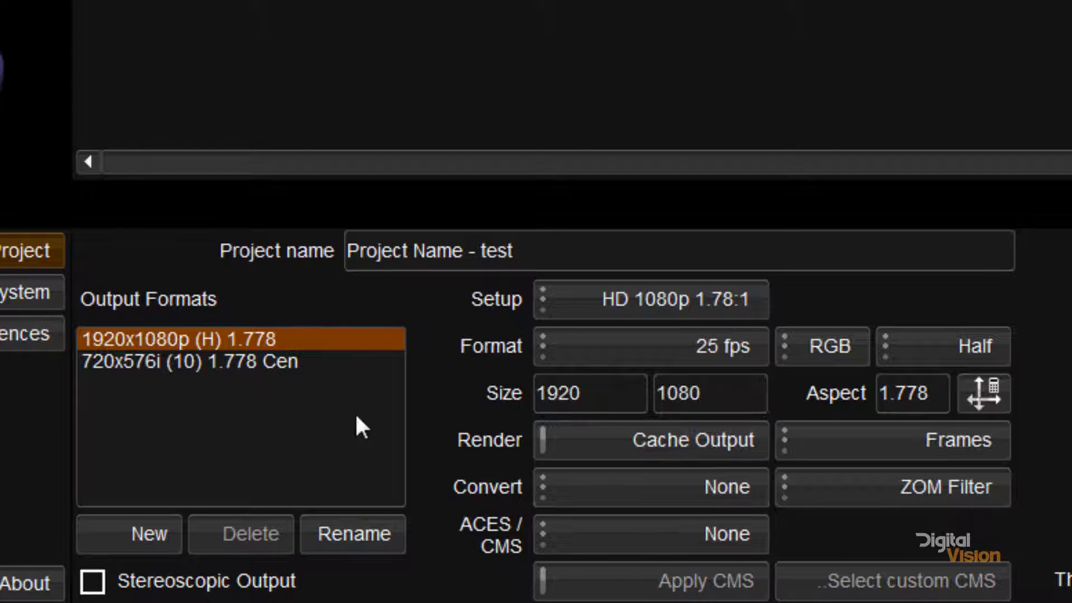
left_click(148, 357)
left_click(678, 484)
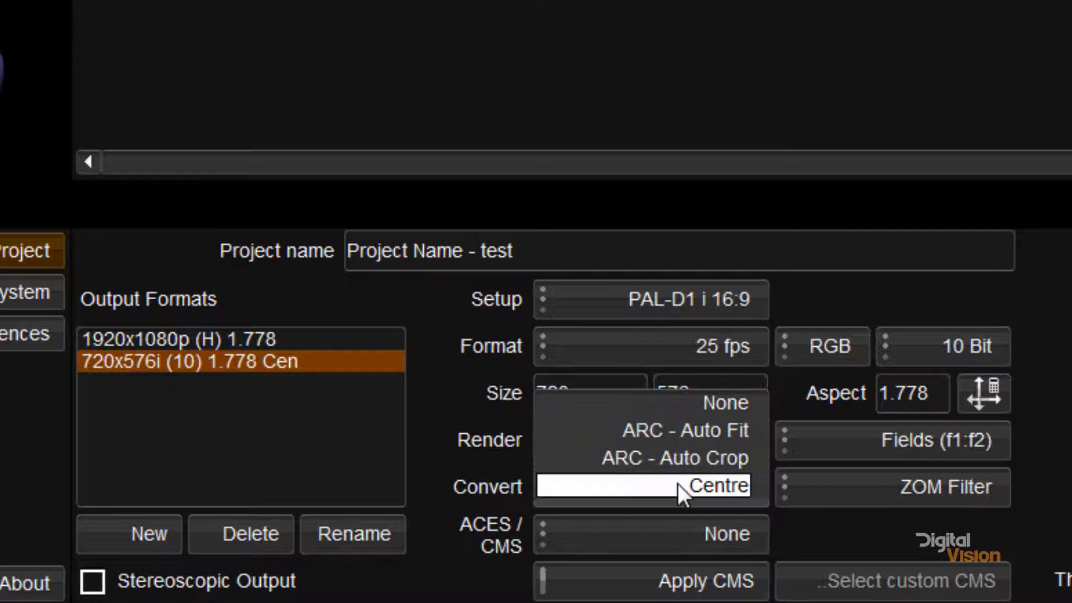
left_click(665, 432)
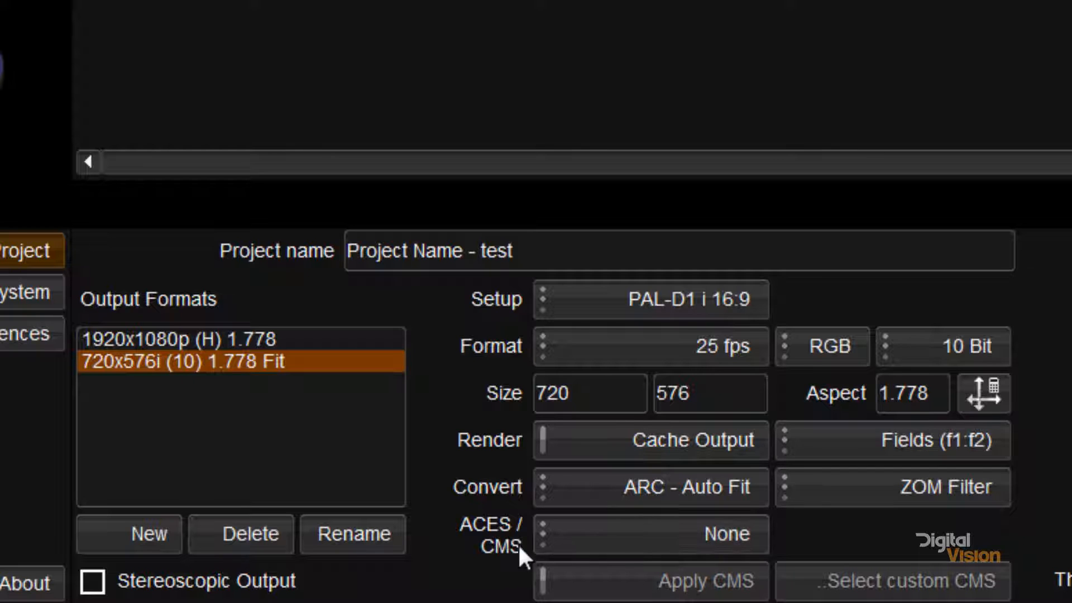
Assign Nucoda ACES ODT and Half bit depth to the 720x576i output format, reviewing the available output transforms.
left_click(566, 538)
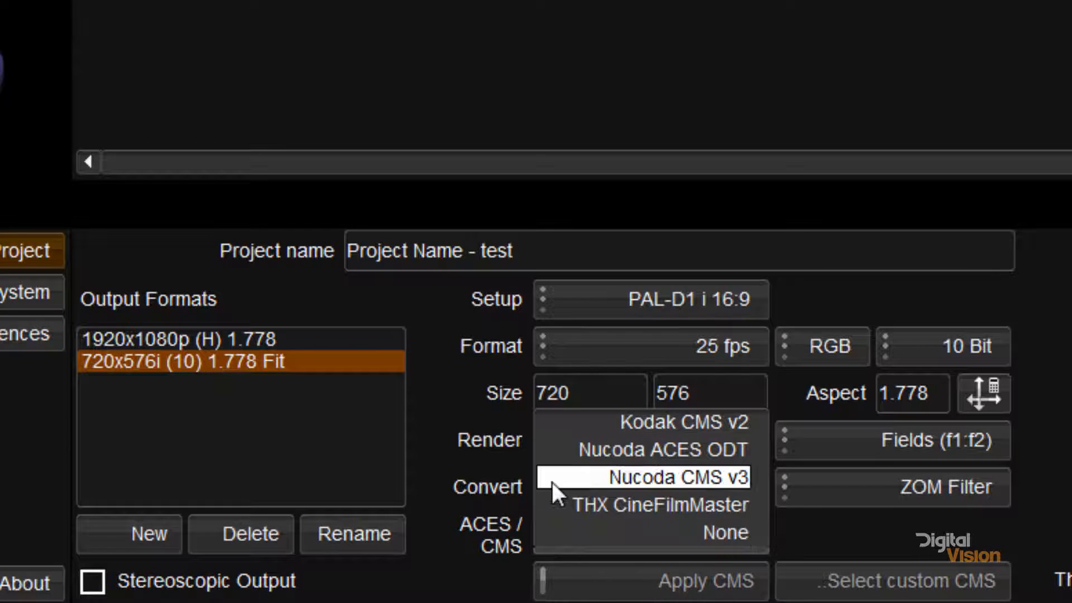
left_click(552, 453)
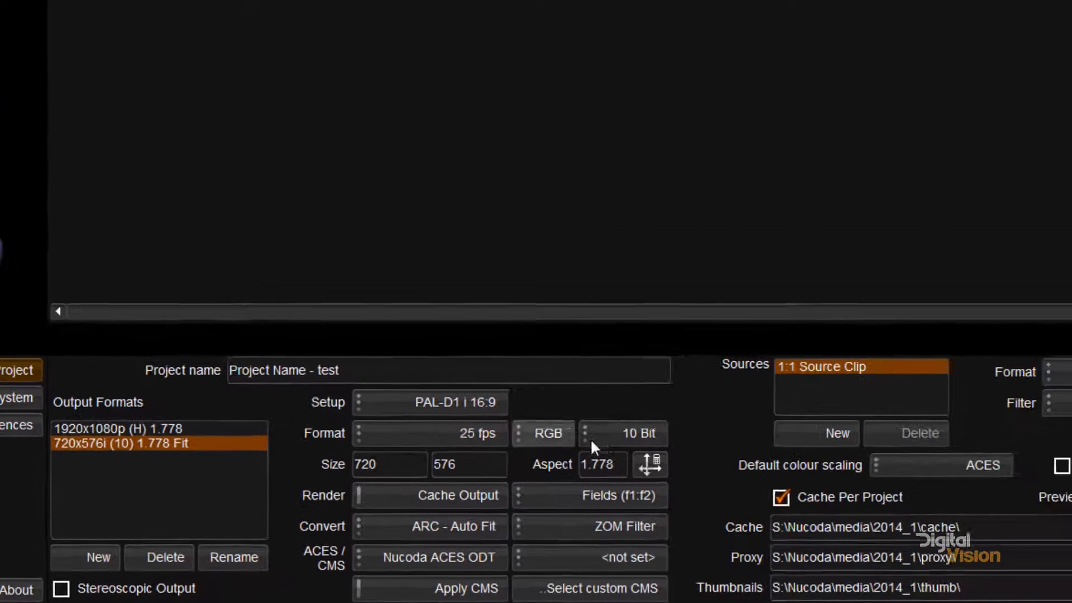
left_click(593, 438)
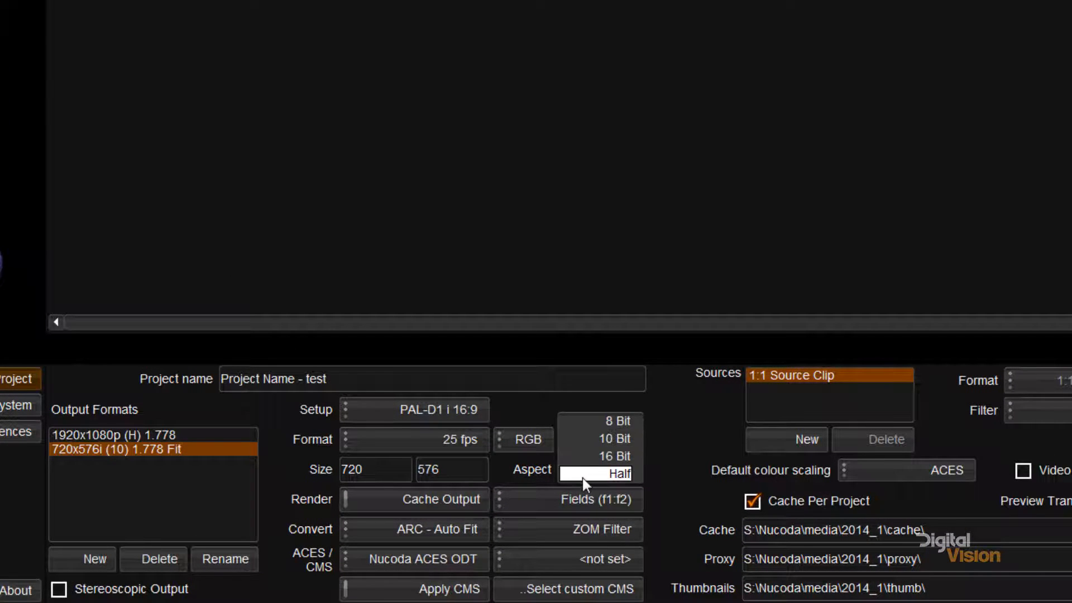
left_click(606, 475)
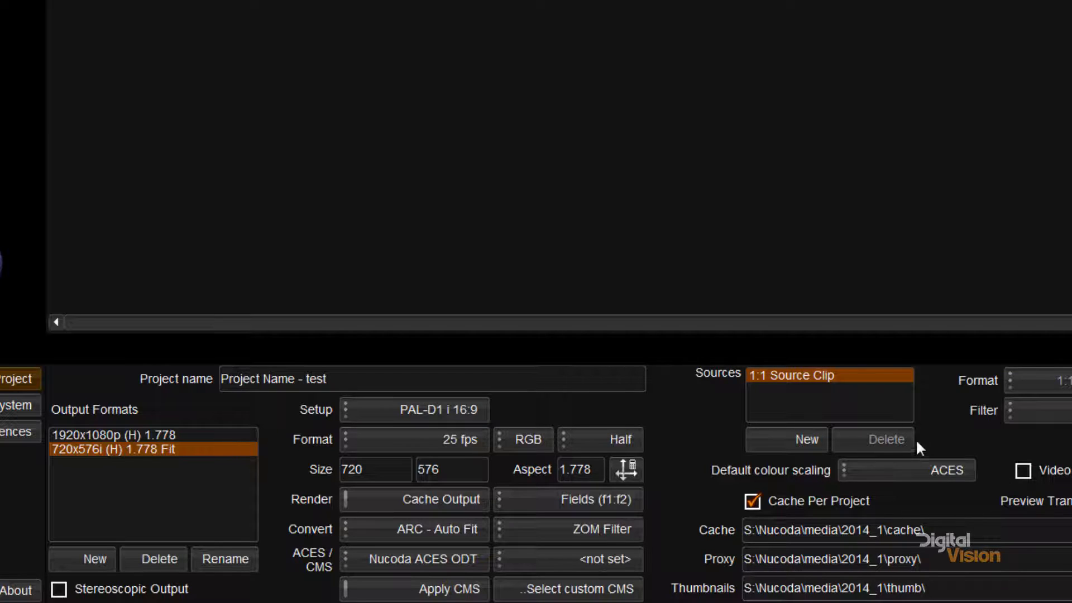
left_click(510, 561)
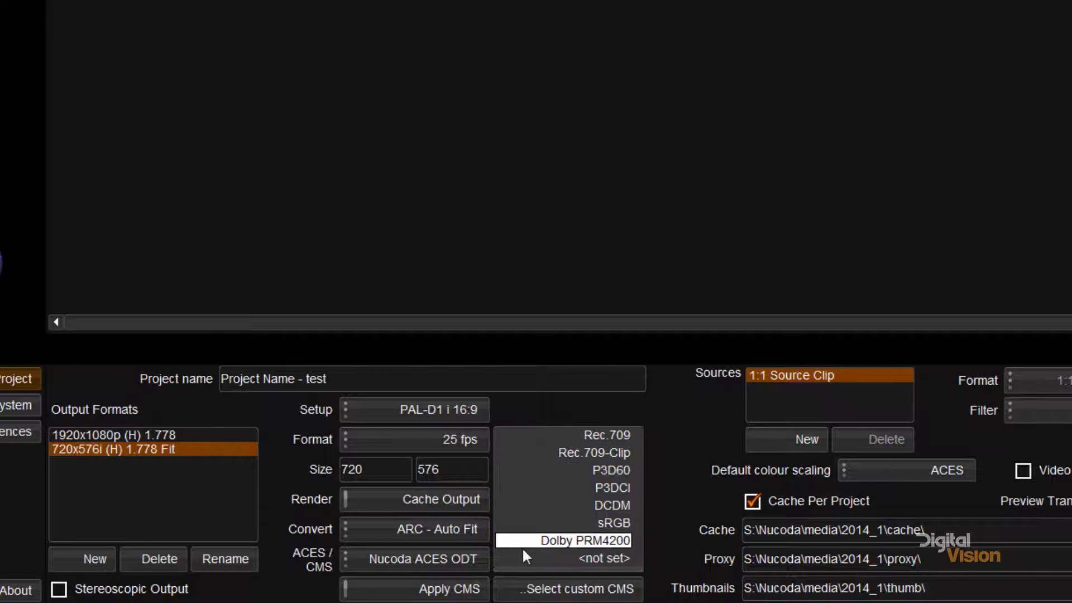
left_click(512, 405)
Switch the 720x576i output format's colour management to Nucoda CMS v3 and review its transform choices.
left_click(450, 559)
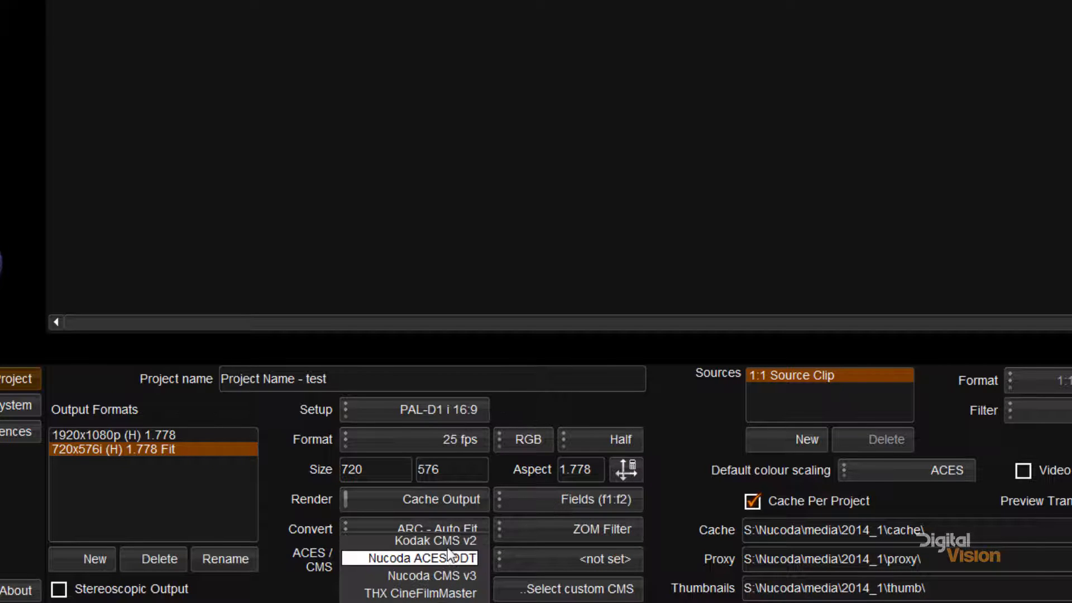
left_click(447, 578)
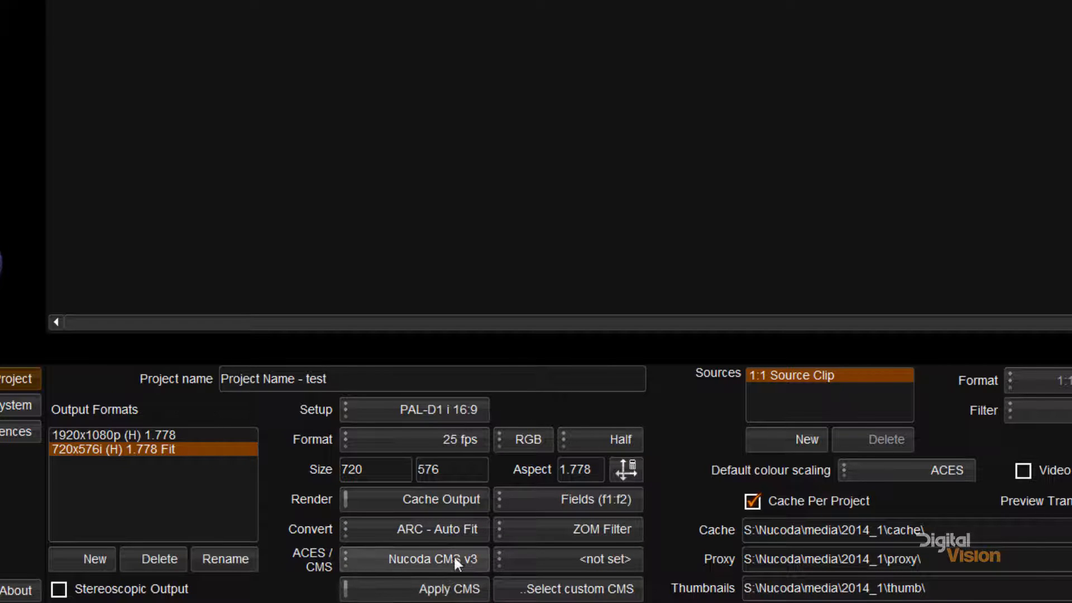
left_click(557, 556)
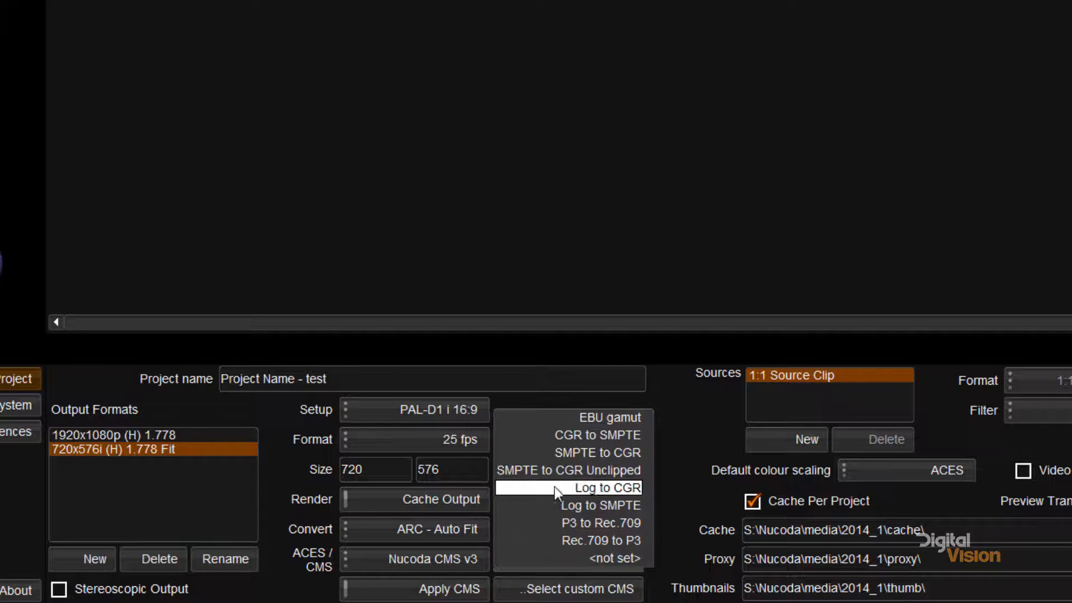
left_click(679, 502)
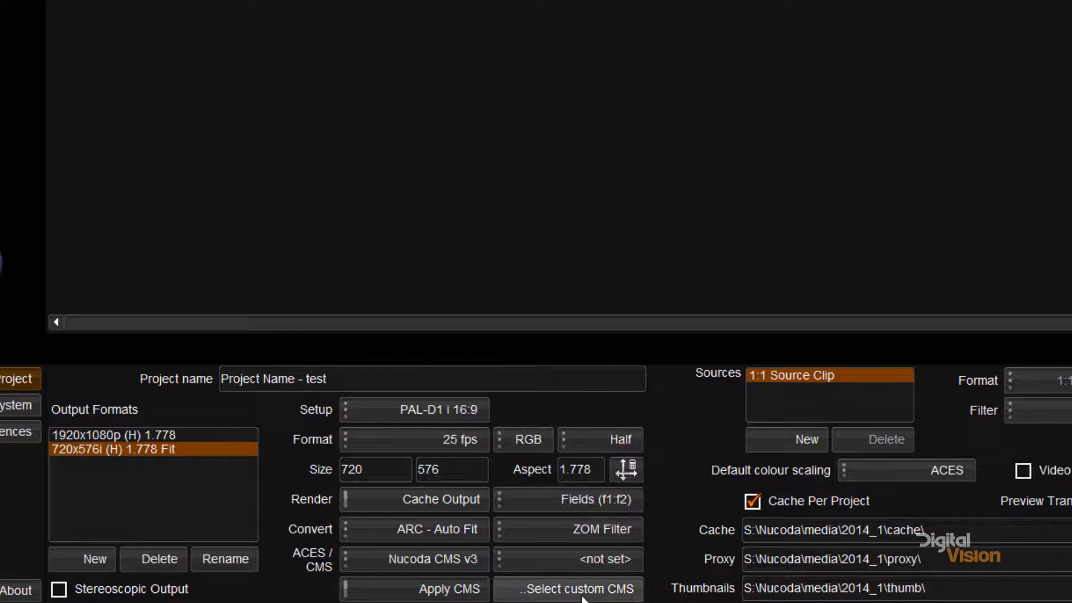
left_click(581, 593)
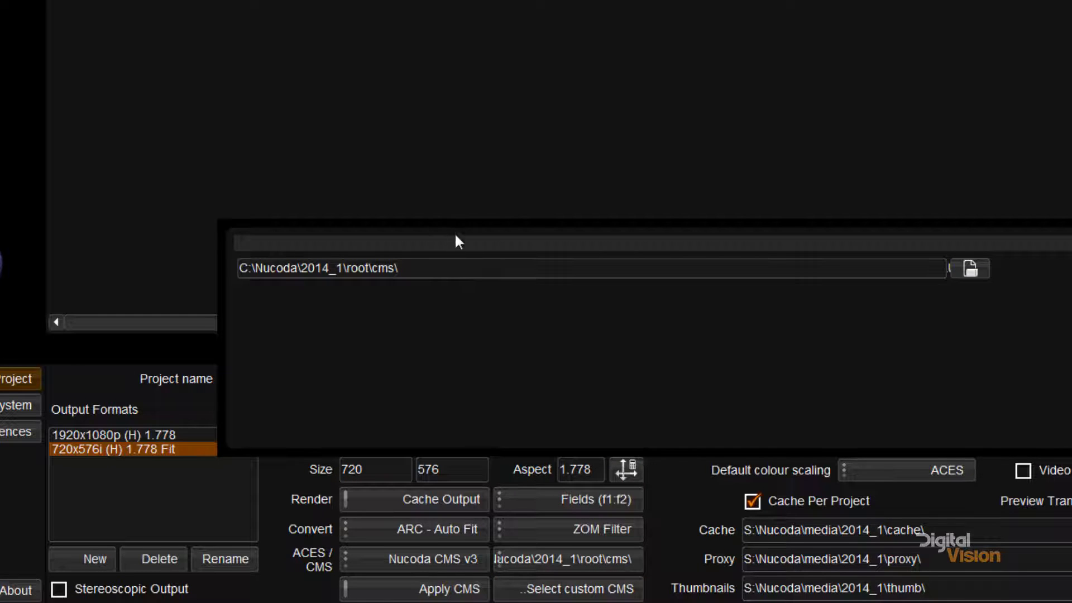
left_click_drag(455, 241, 391, 167)
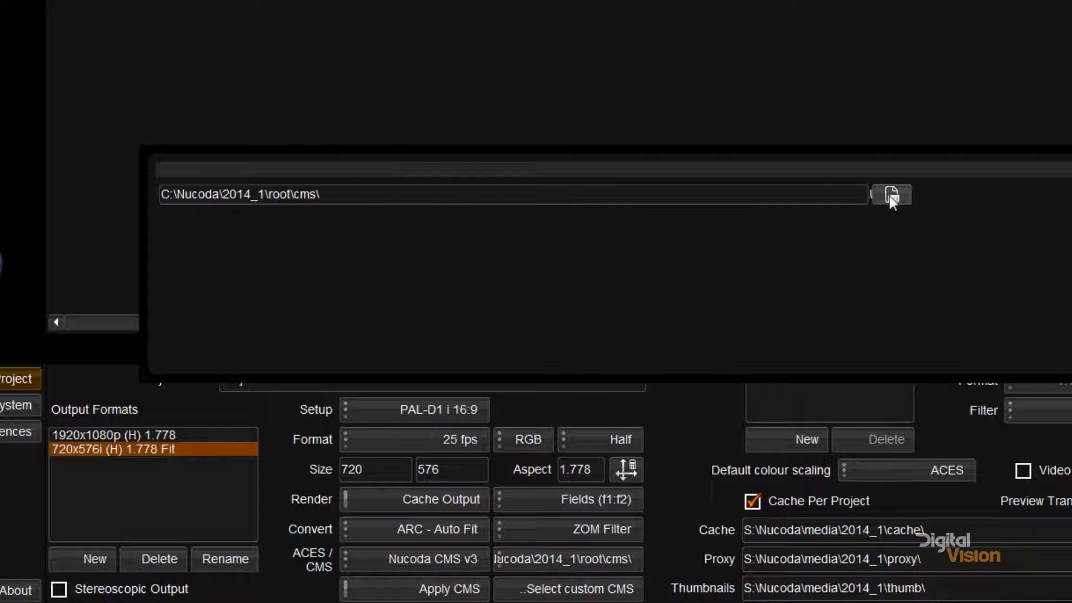
key("Escape")
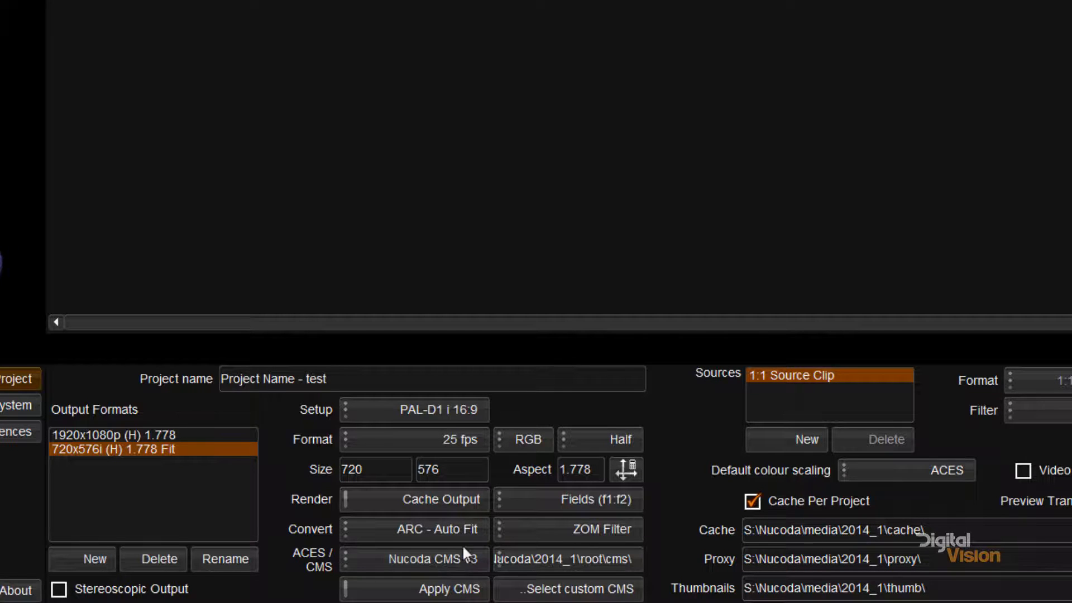
Set the 720x576i output format's CMS transform to Log to CGR and the project's default colour scaling to Linear (CGR).
left_click(579, 559)
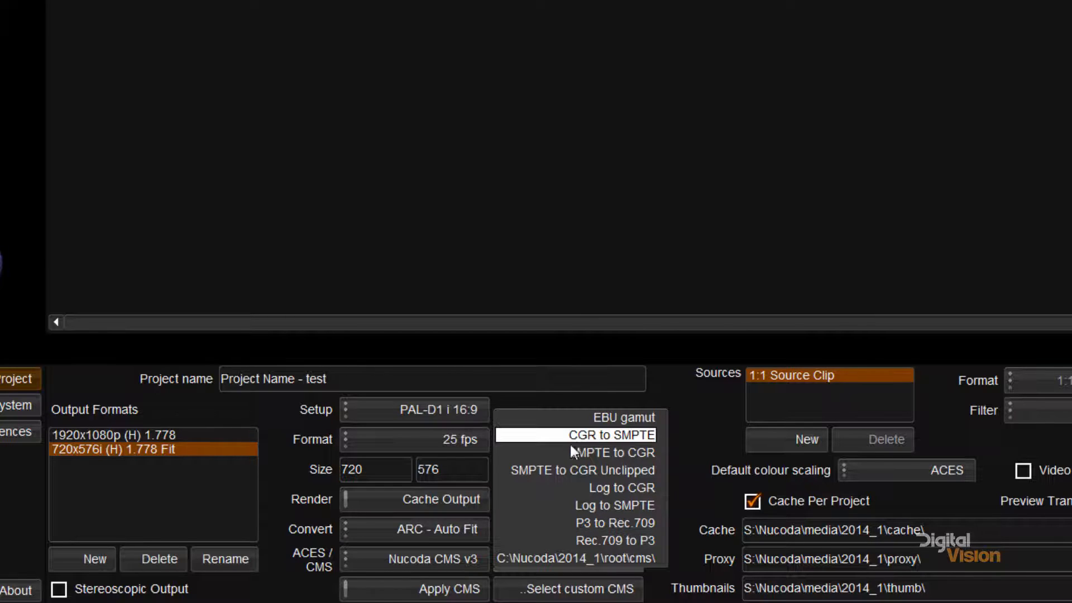
left_click(575, 487)
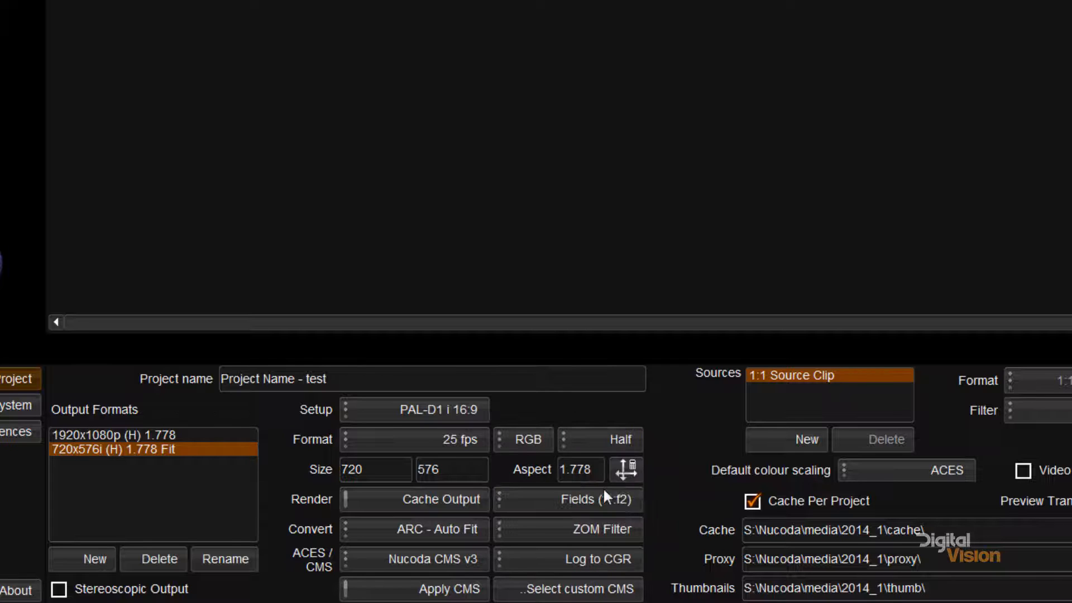
left_click(920, 475)
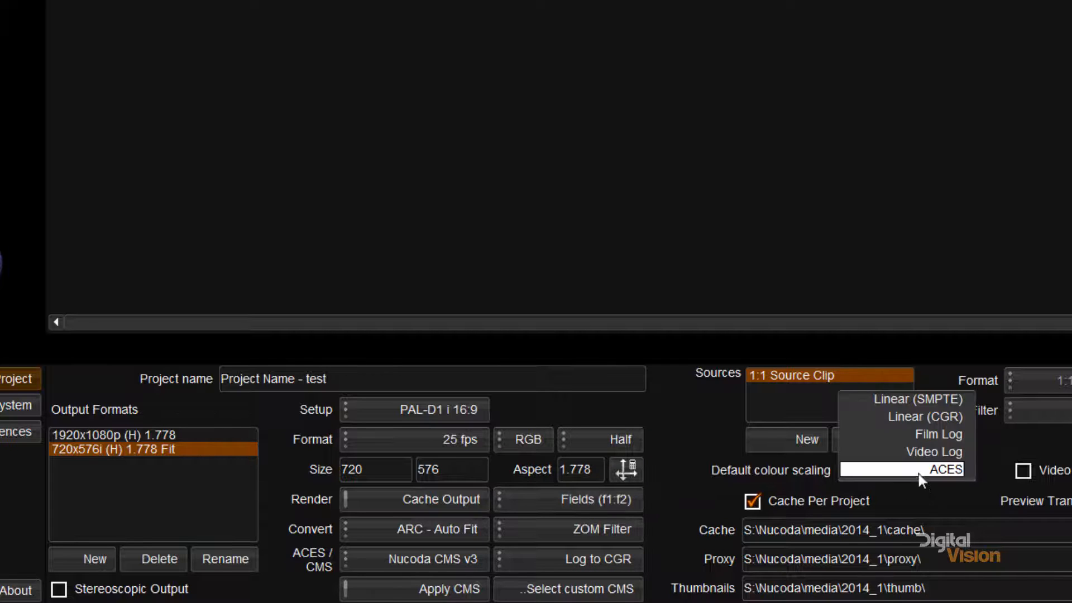
left_click(900, 421)
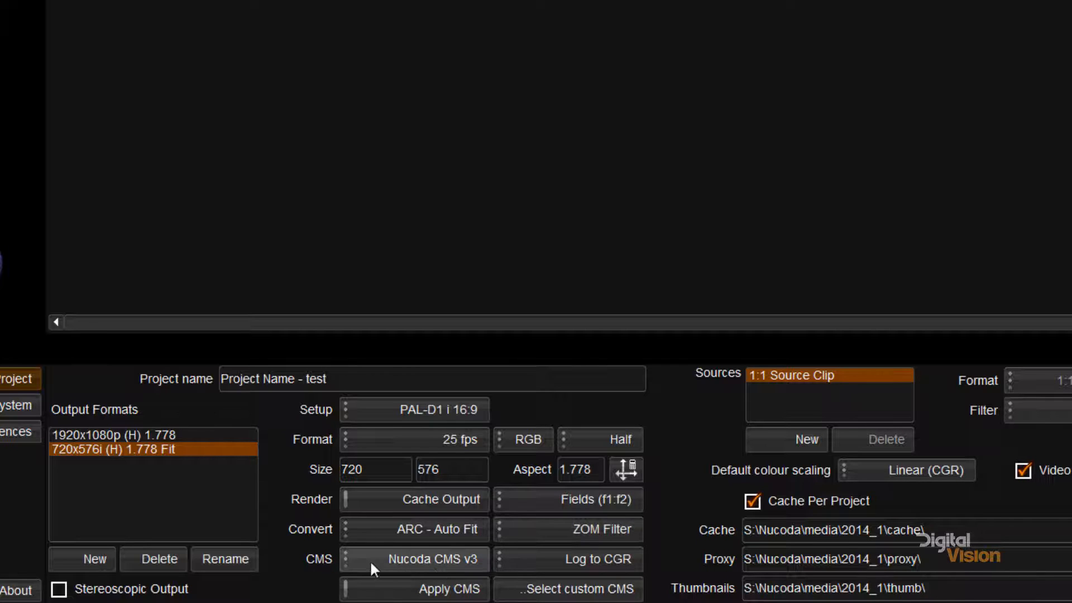
Set the bit depth of both the 1920x1080p and 720x576i output formats to 10 Bit.
left_click(137, 434)
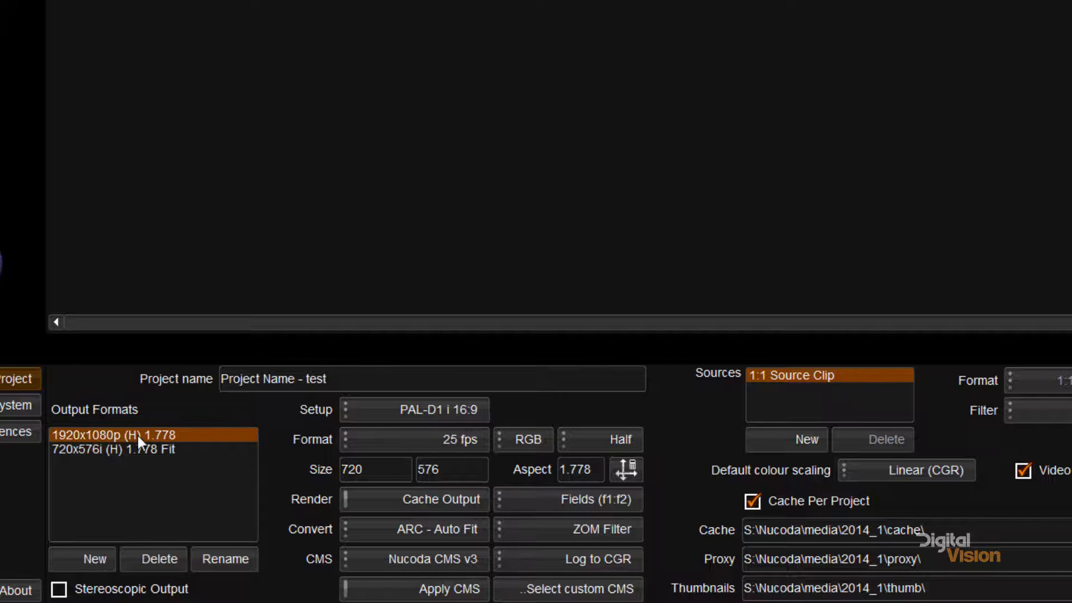
left_click(624, 439)
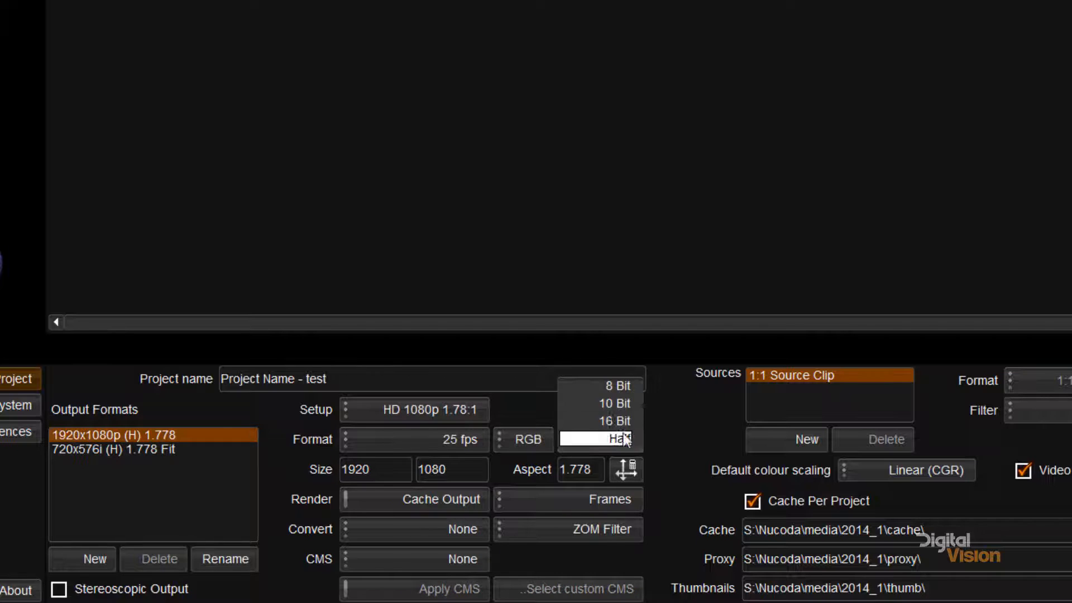
left_click(614, 404)
left_click(137, 450)
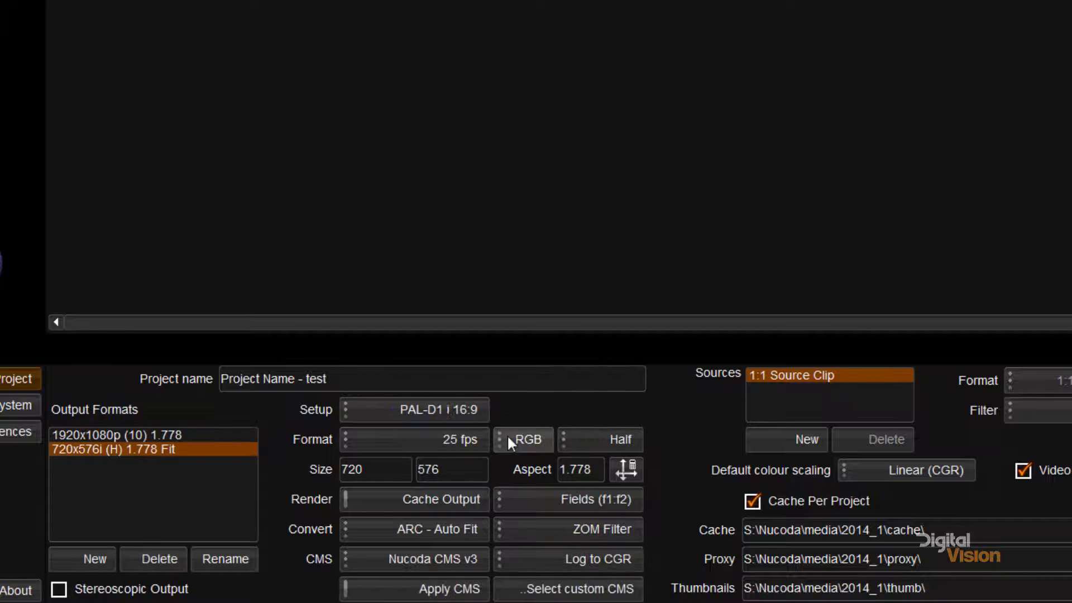
left_click(601, 435)
left_click(596, 407)
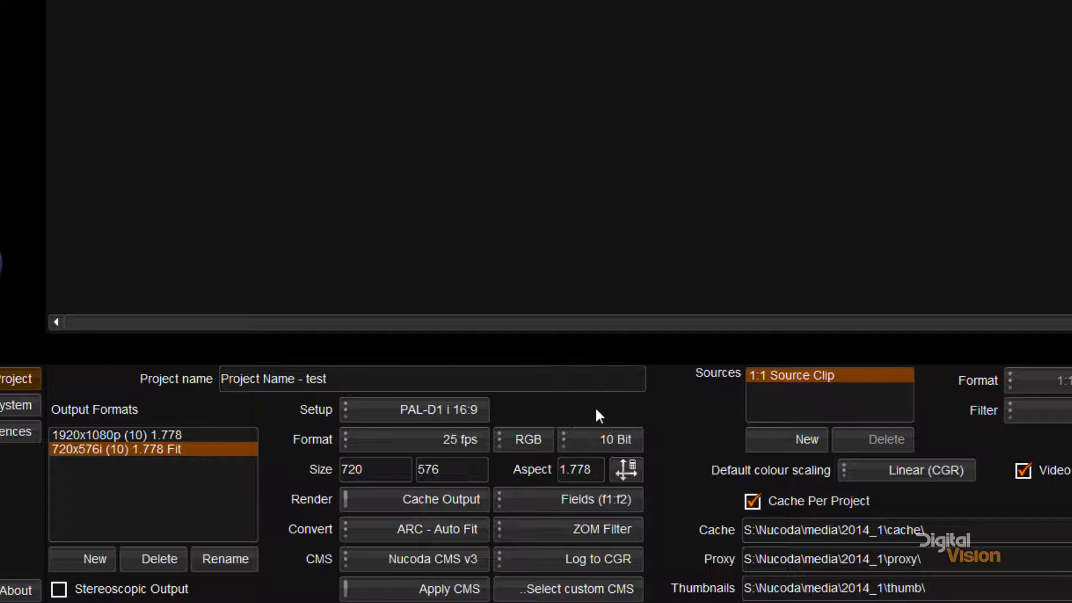
Assign Nucoda CMS v3 with the Log to CGR transform to the 1920x1080p output format.
left_click(86, 435)
left_click(85, 448)
left_click(83, 434)
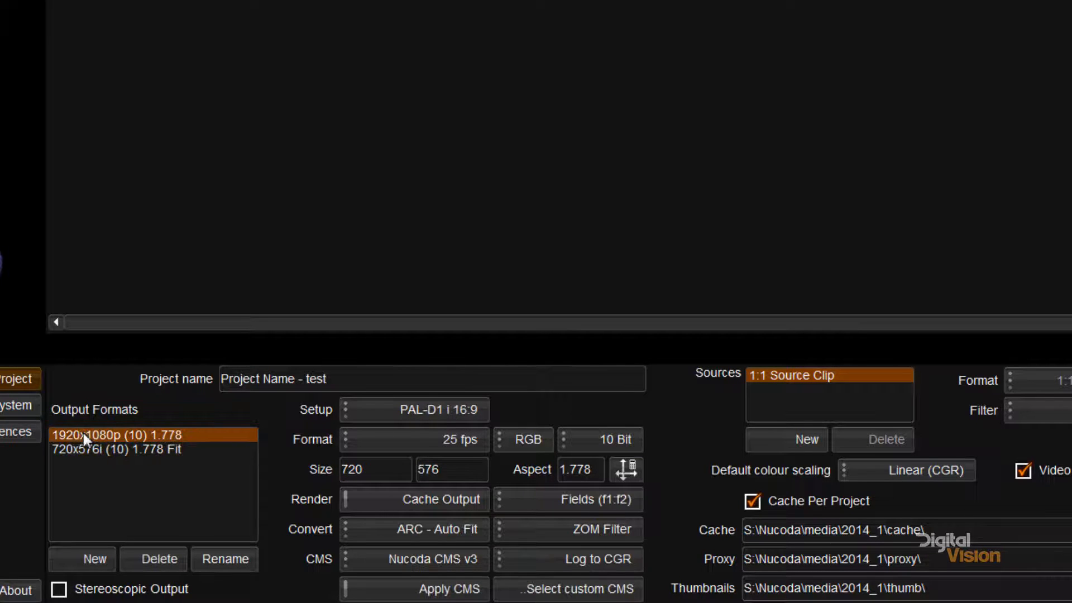
left_click(446, 552)
left_click(440, 524)
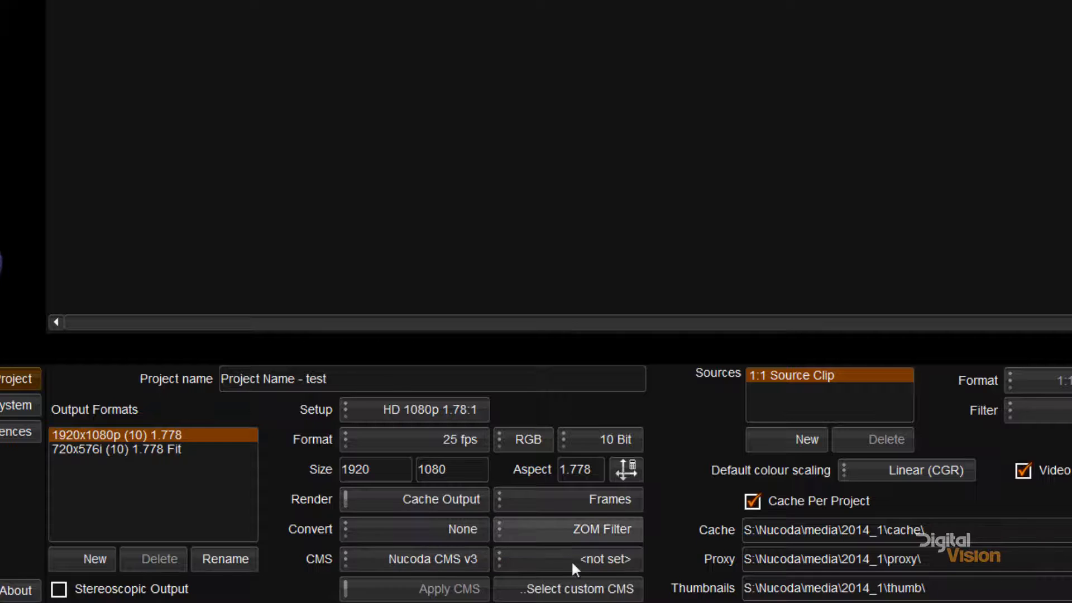
left_click(571, 561)
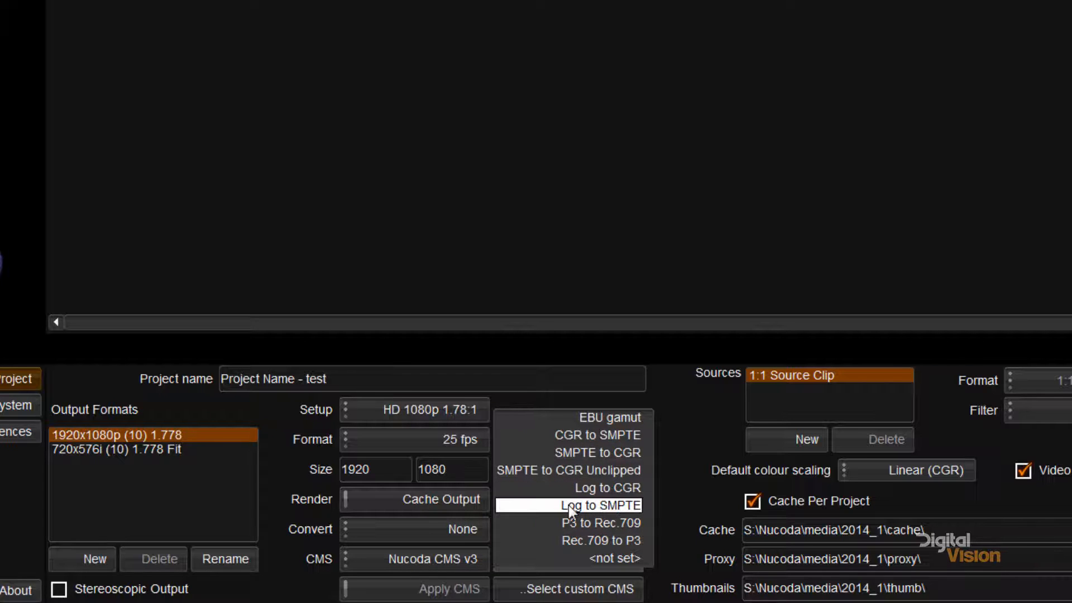
left_click(566, 489)
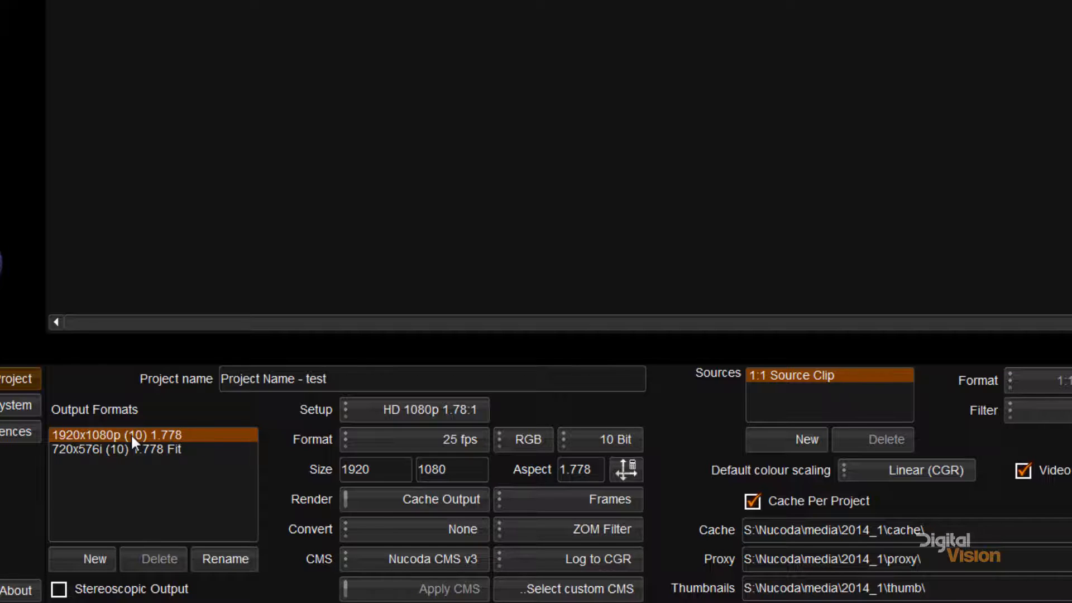
Turn on Apply CMS for the 720x576i output format and rename the format "720x576i Lut Applied".
left_click(160, 450)
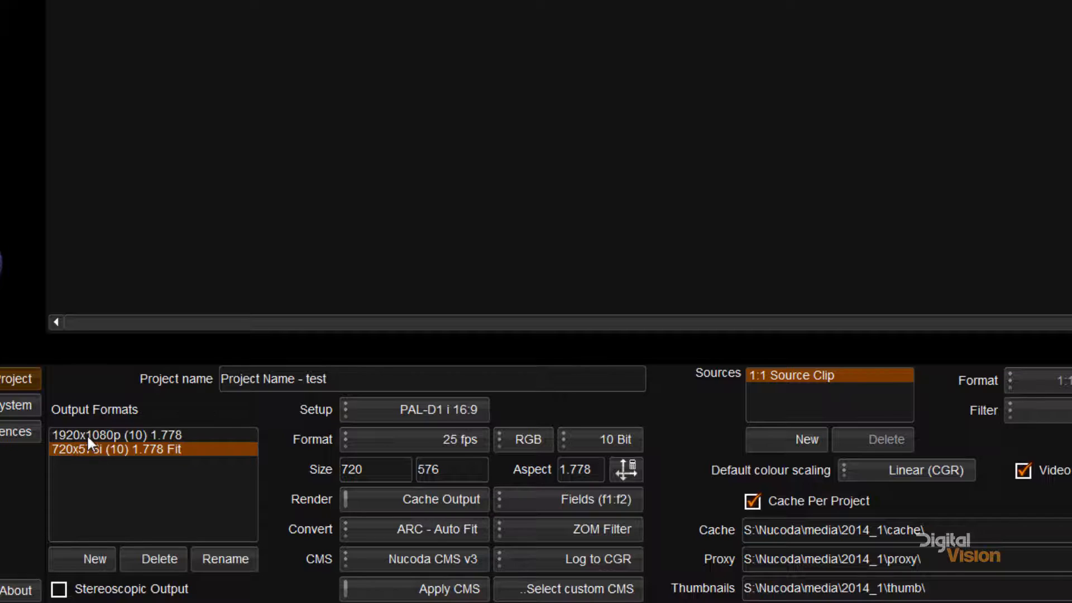
left_click(385, 590)
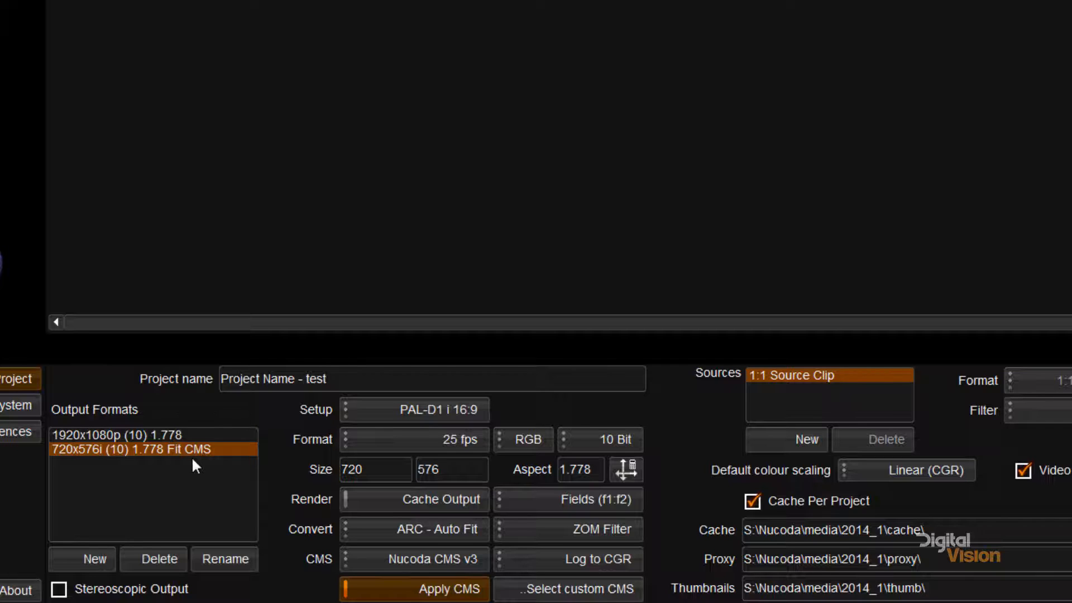
left_click(219, 564)
left_click_drag(659, 134, 838, 148)
type("Lu")
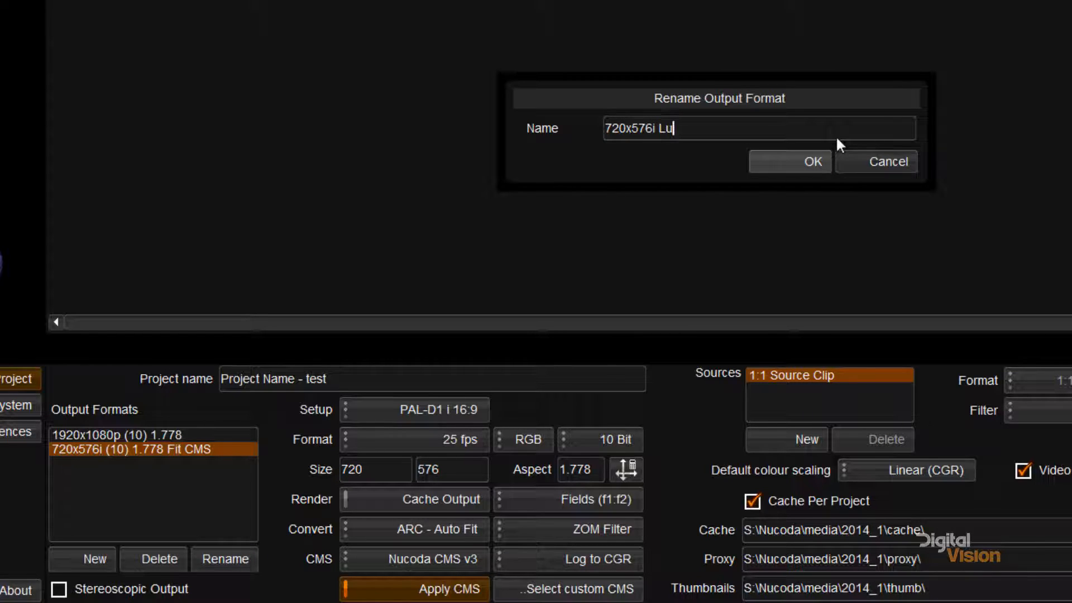
type("t Applied")
left_click(793, 161)
Rename the 1920x1080p output format "1920x1080p Master Output".
left_click(210, 435)
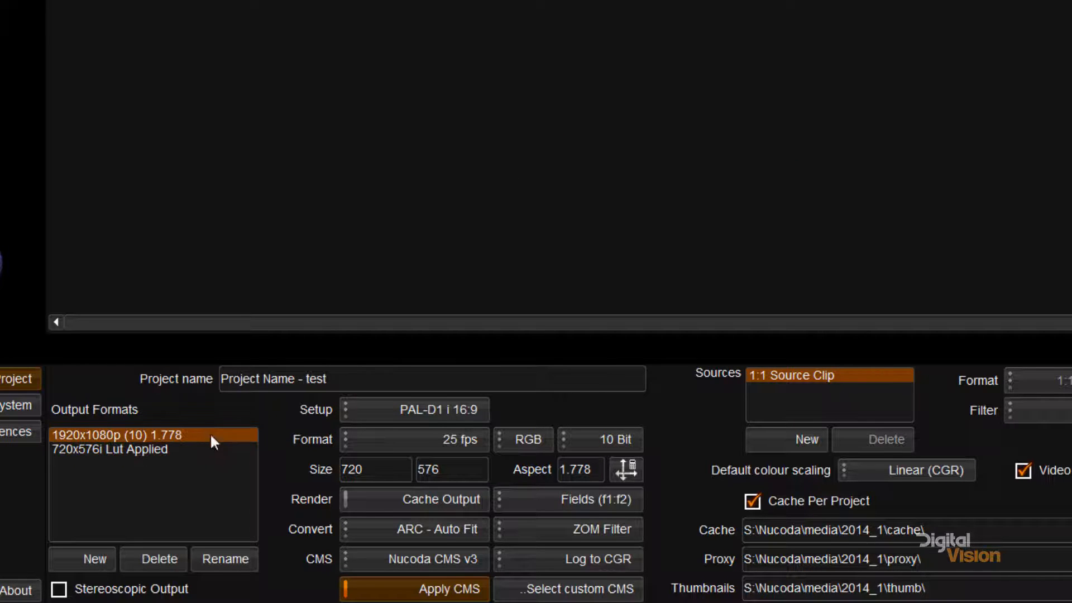
left_click(221, 559)
left_click(714, 128)
left_click_drag(707, 142, 829, 132)
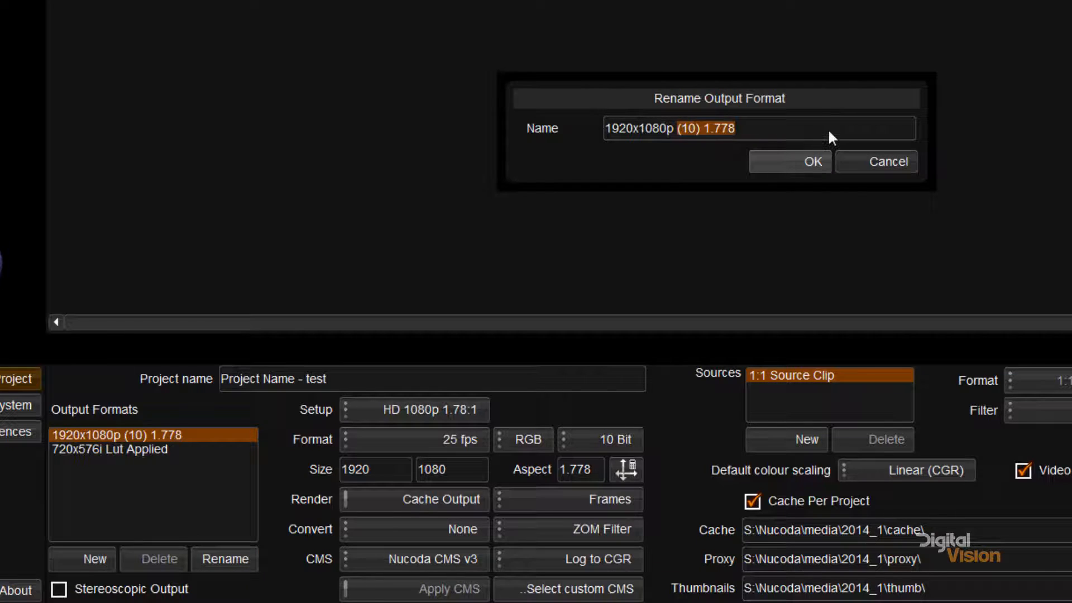
type("No")
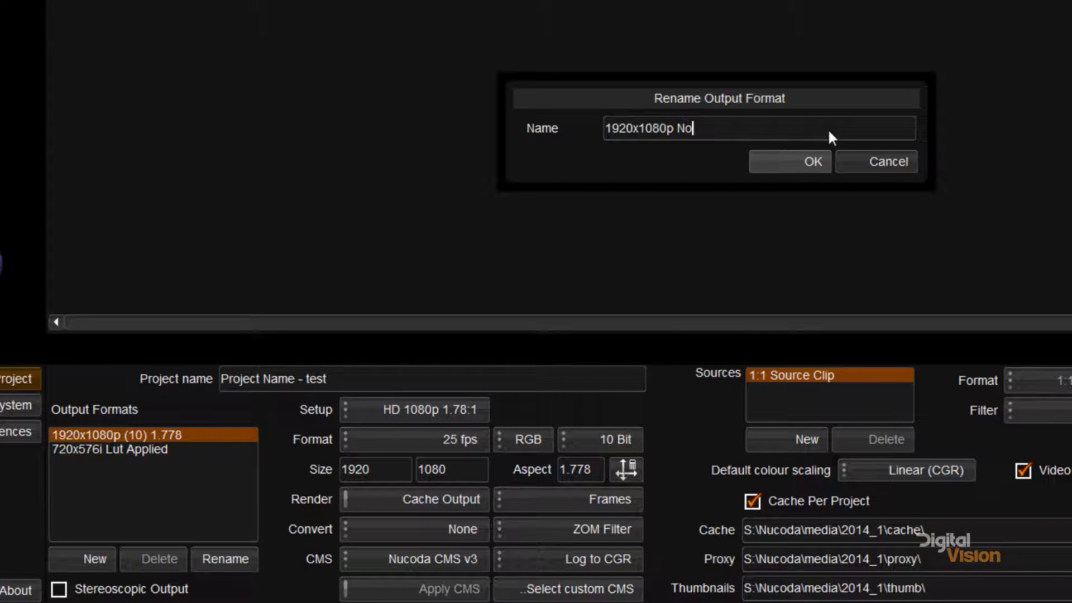
key("BackSpace")
key("BackSpace")
type("Master Output")
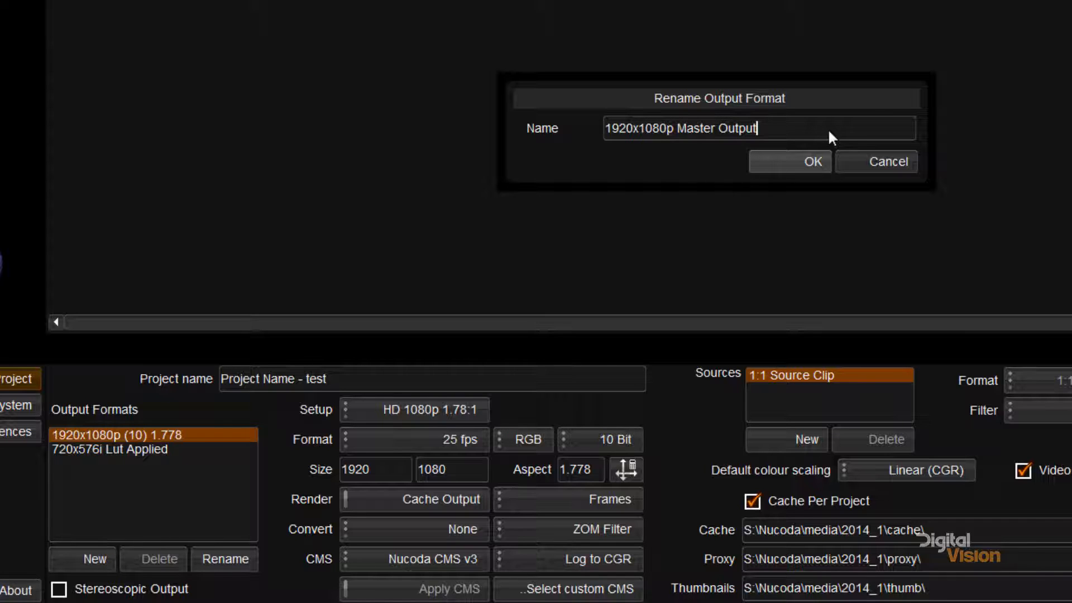
left_click(809, 162)
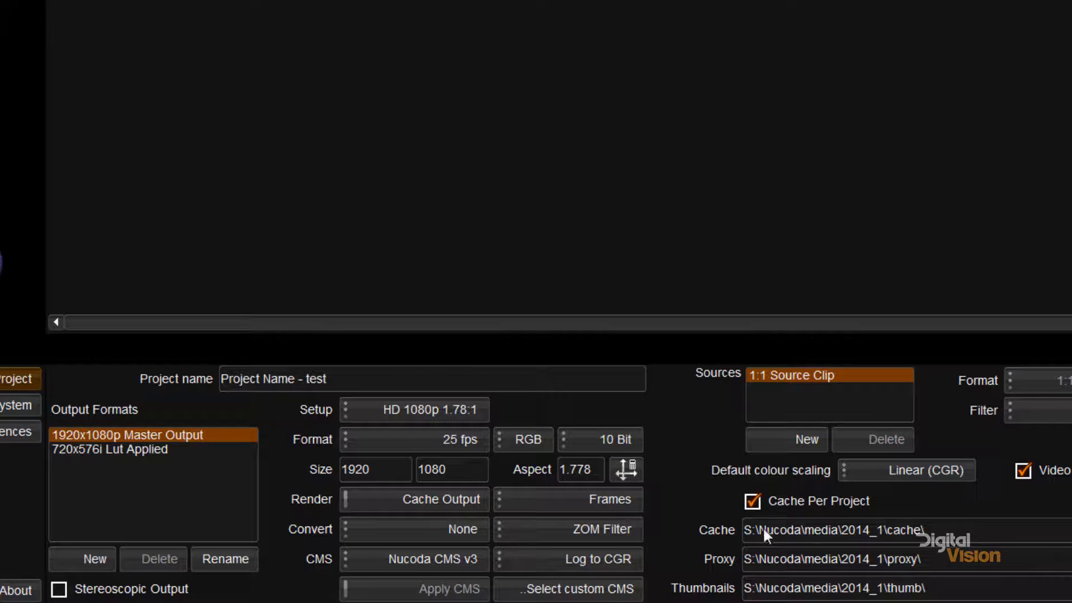
Create the new project from the configured settings with Cache Per Project enabled.
left_click(750, 500)
left_click(750, 500)
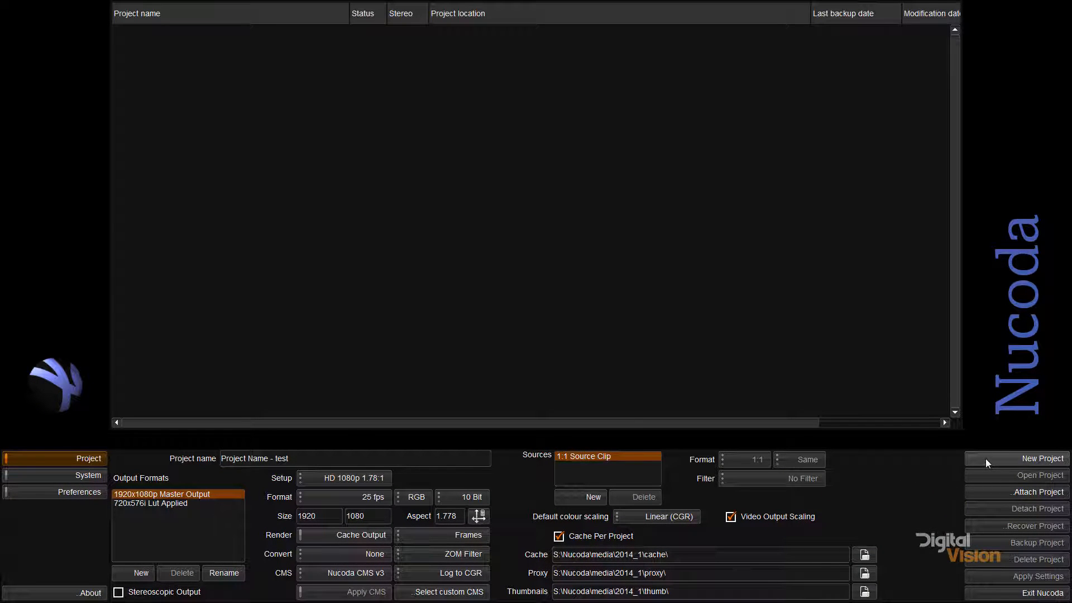
left_click(986, 461)
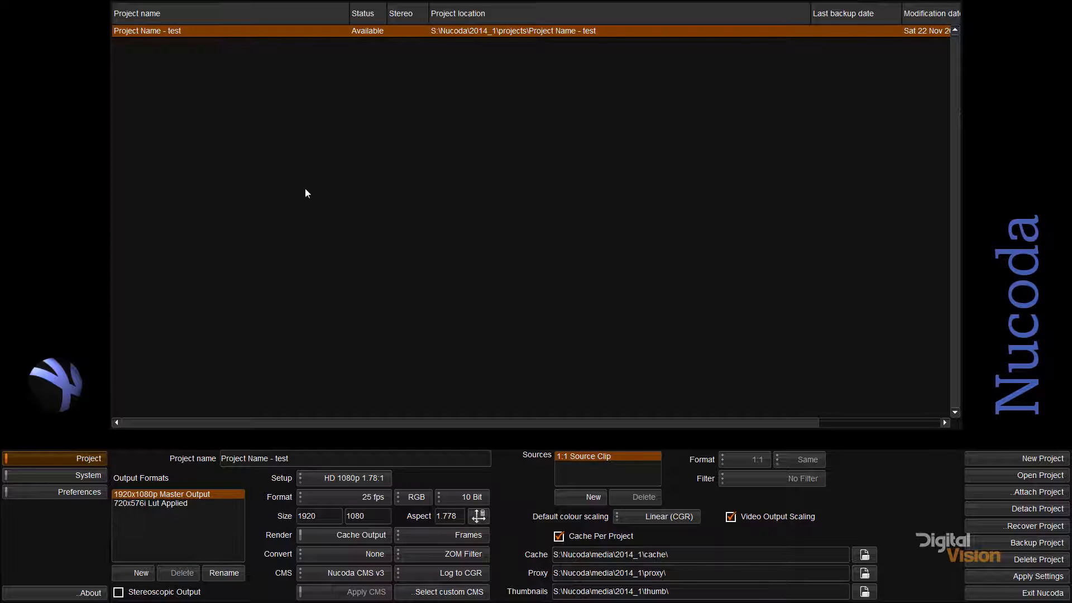
Detach the "Project Name - test" project from the project list.
left_click(1003, 494)
left_click(1015, 510)
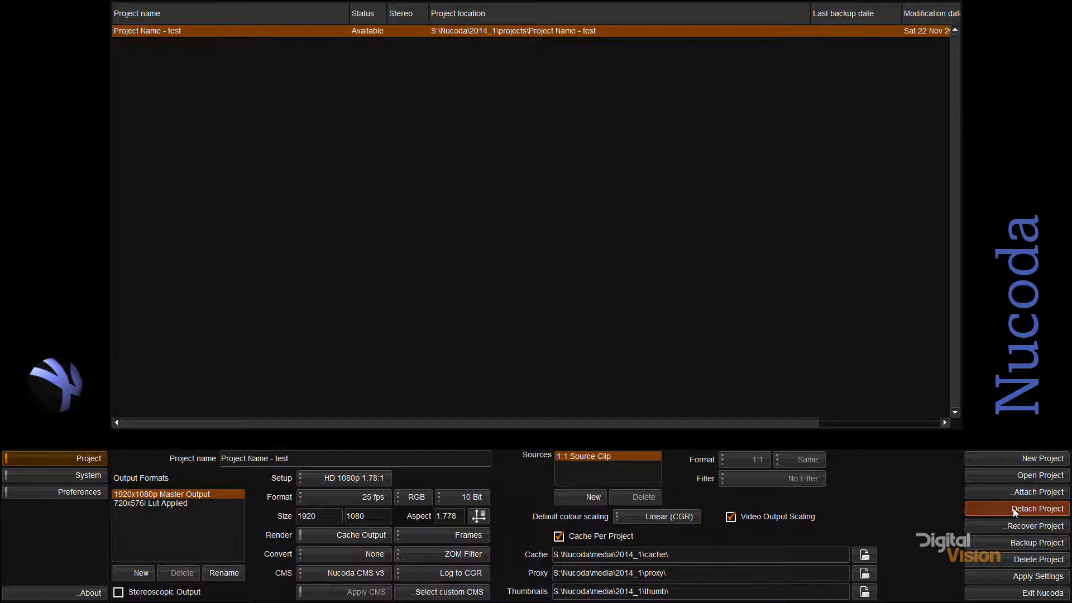
left_click(1013, 508)
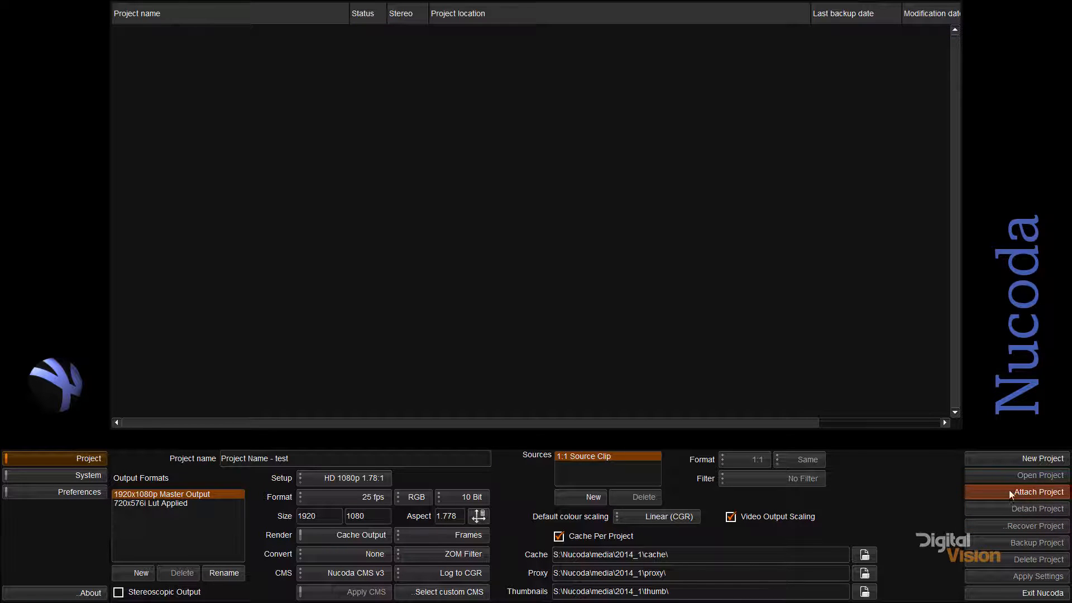
Attach "Project Name - test" from S:\Nucoda\2014_1\projects, removing all of its image cache references.
left_click(1010, 491)
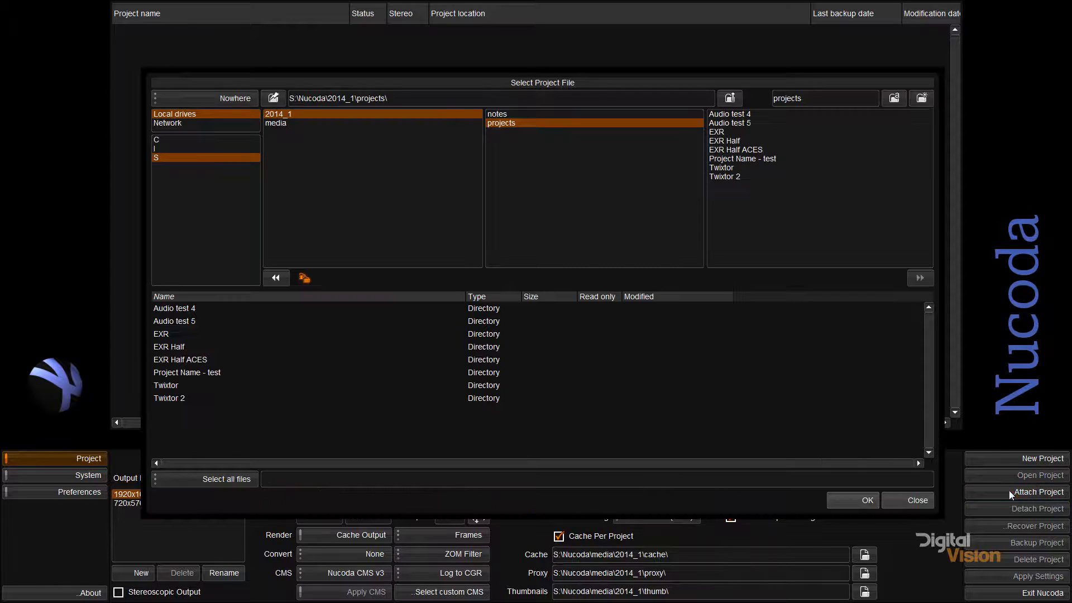
left_click(176, 374)
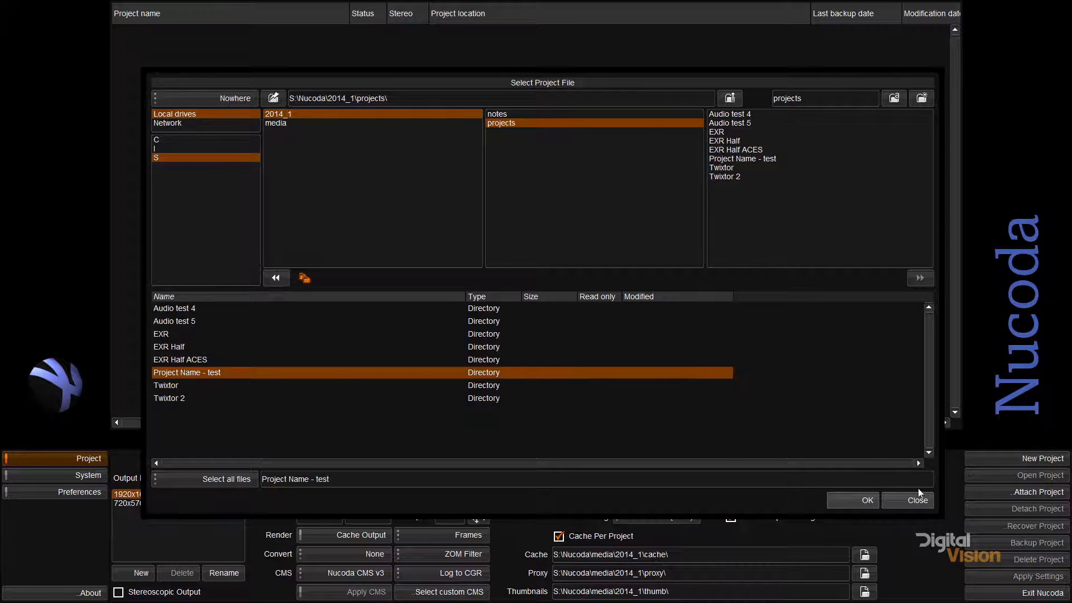
left_click(831, 498)
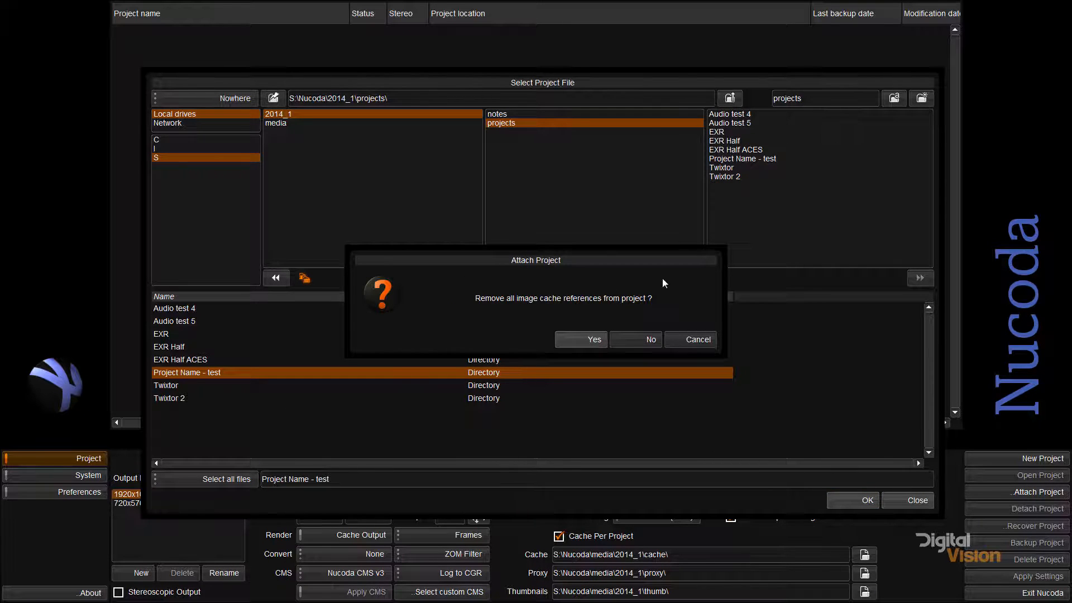
left_click(594, 340)
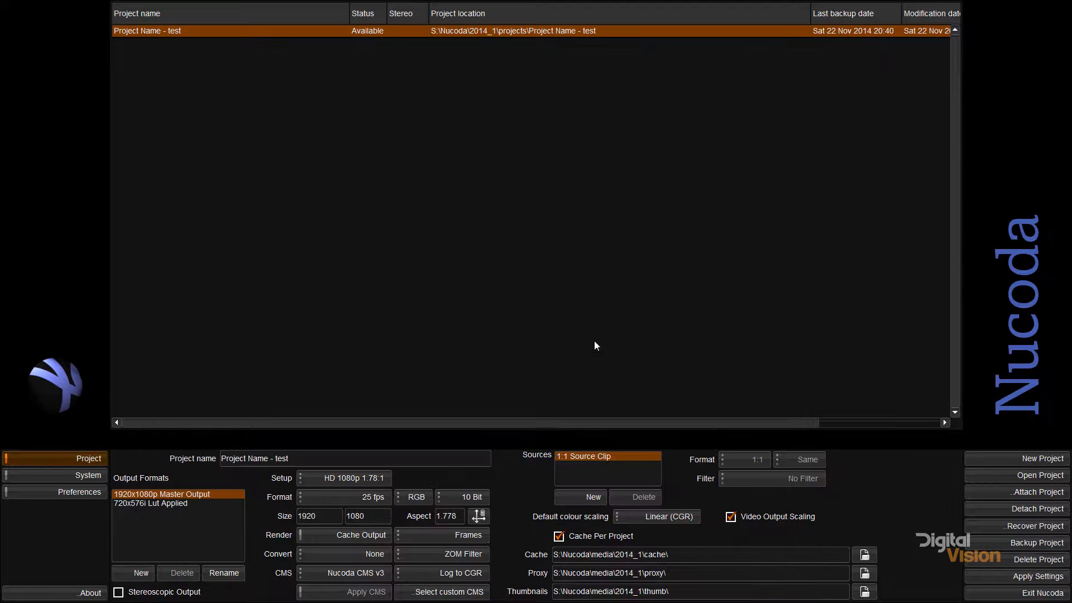
Attach the existing EXR project from the same projects folder, removing all of its image cache references.
left_click(1003, 488)
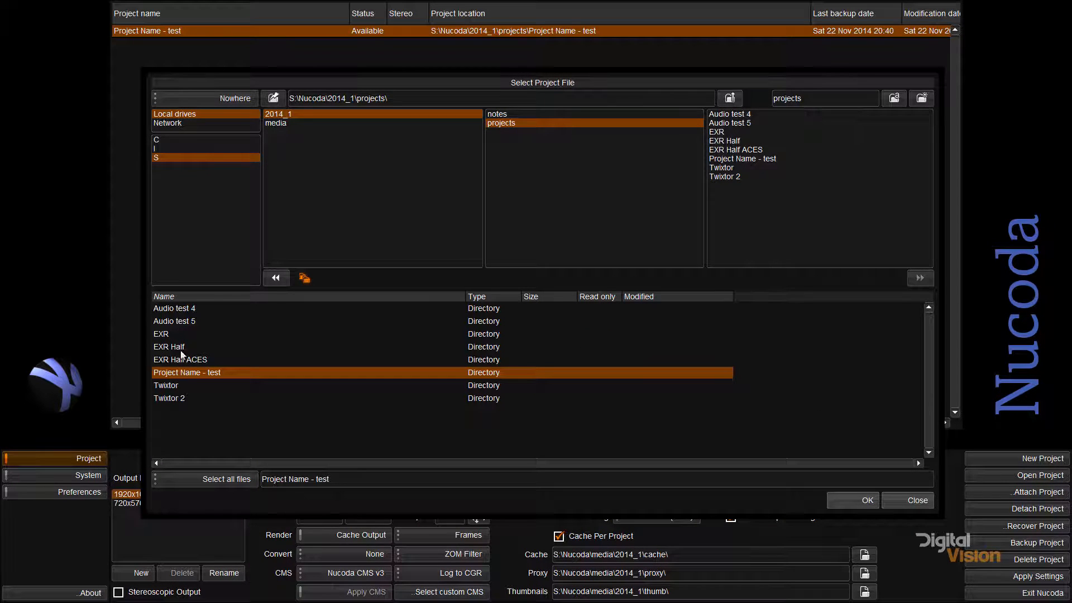
left_click(179, 334)
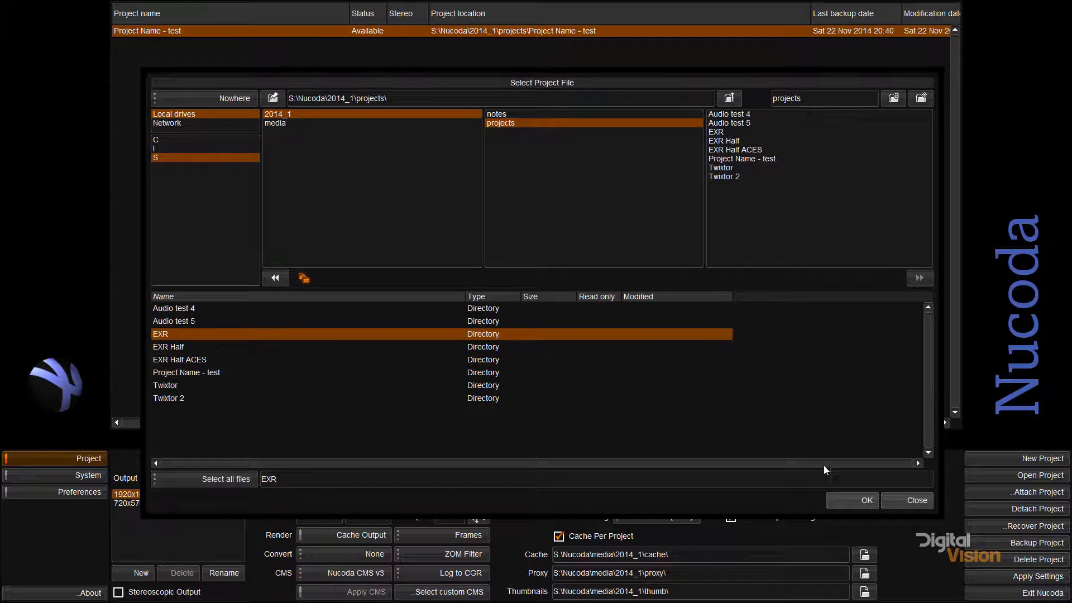
left_click(853, 501)
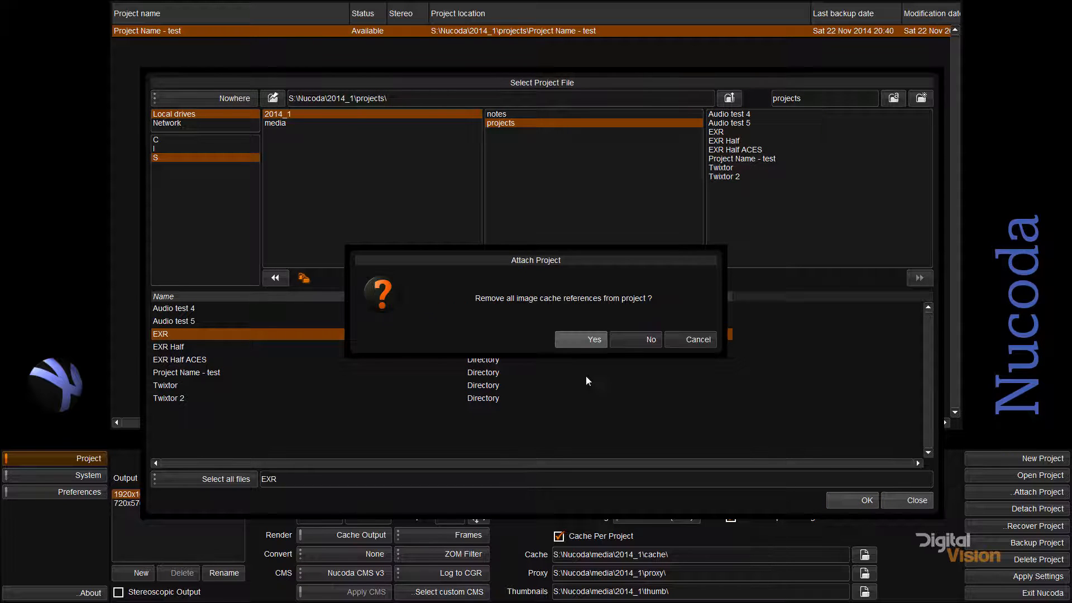
left_click(604, 340)
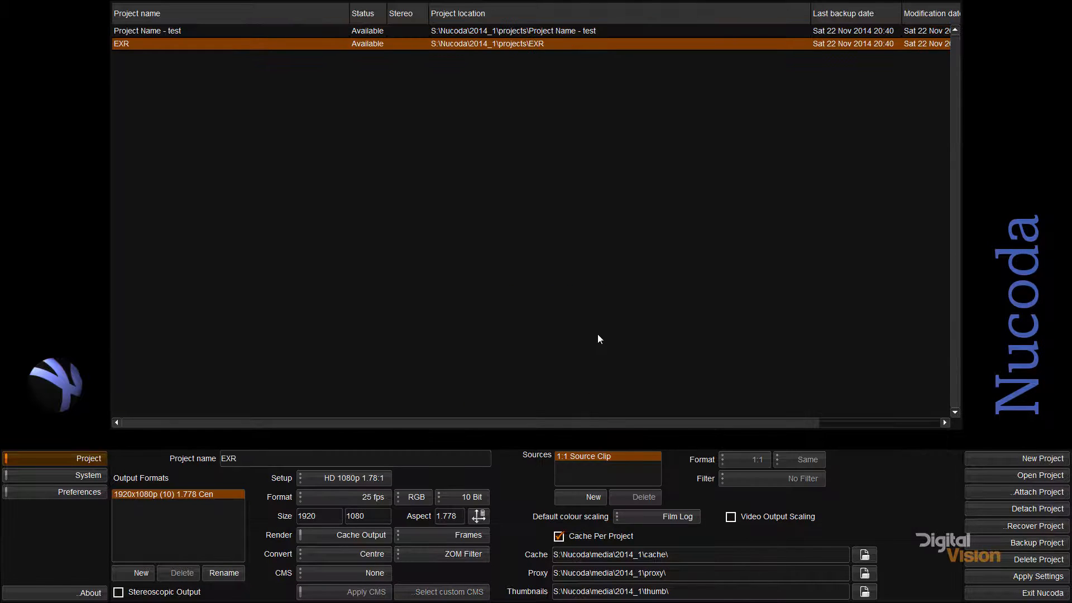
Review the dated backups available for recovering the EXR project and leave without recovering any of them.
left_click(1046, 531)
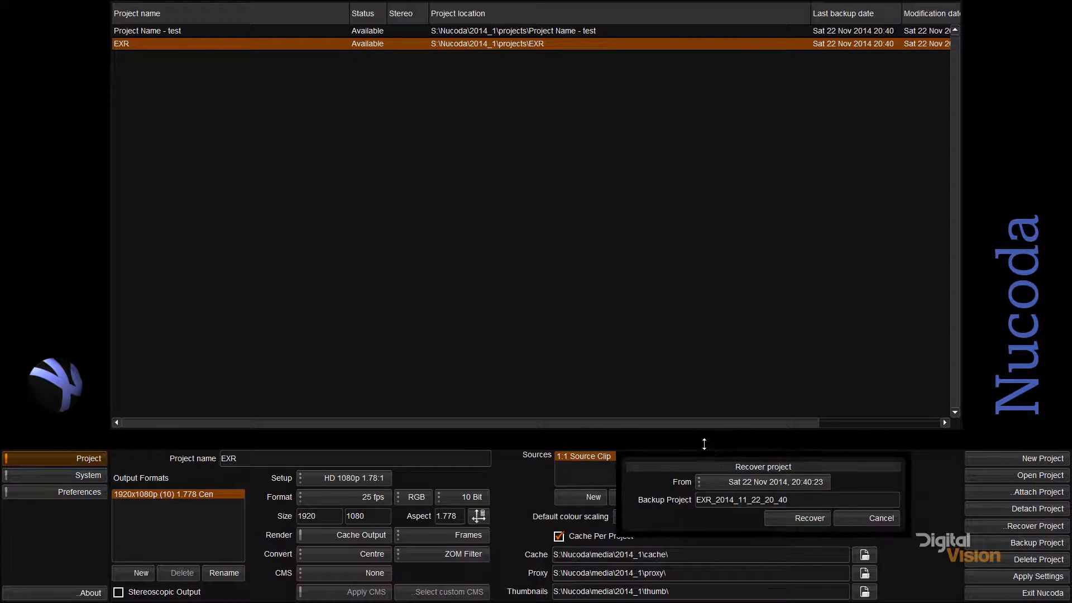
left_click_drag(704, 444, 471, 172)
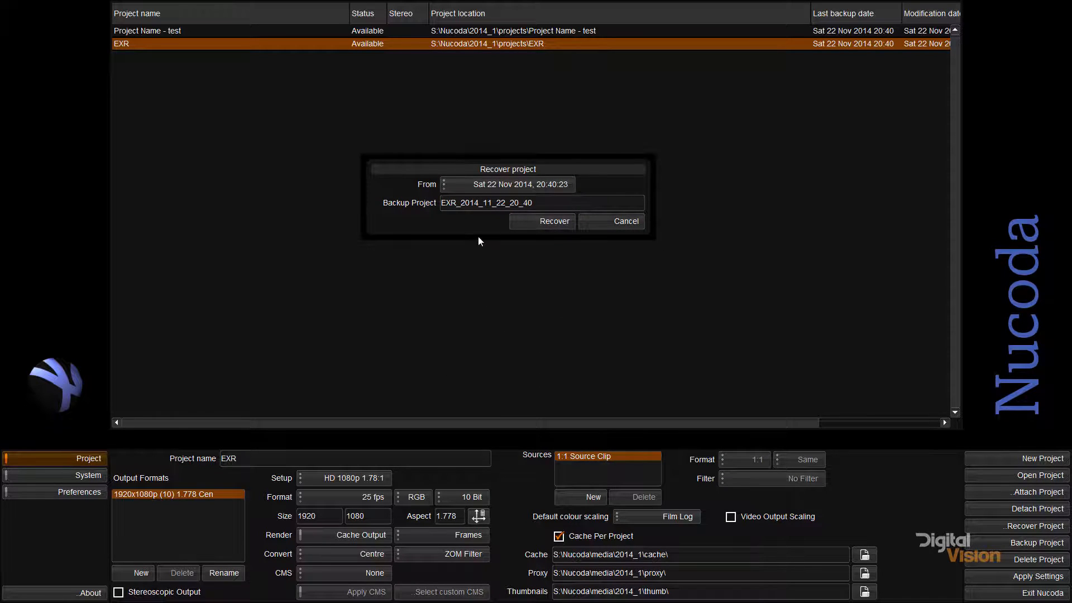
mouse_move(478, 240)
left_mouse_down()
mouse_move(481, 257)
mouse_move(478, 247)
left_mouse_up()
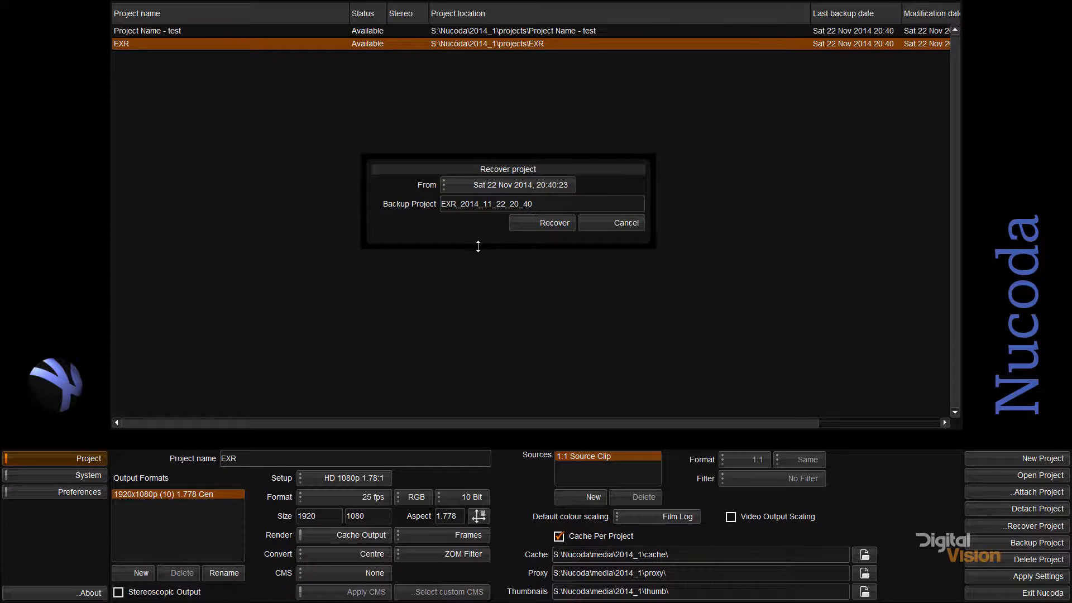
left_click(463, 189)
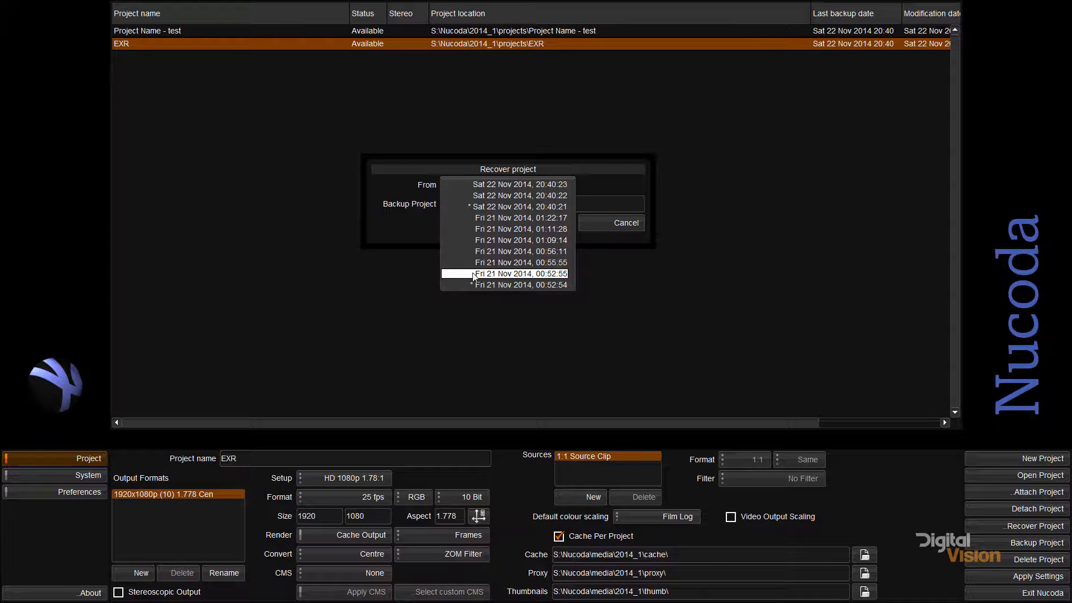
left_click(463, 232)
left_click(459, 185)
left_click(464, 217)
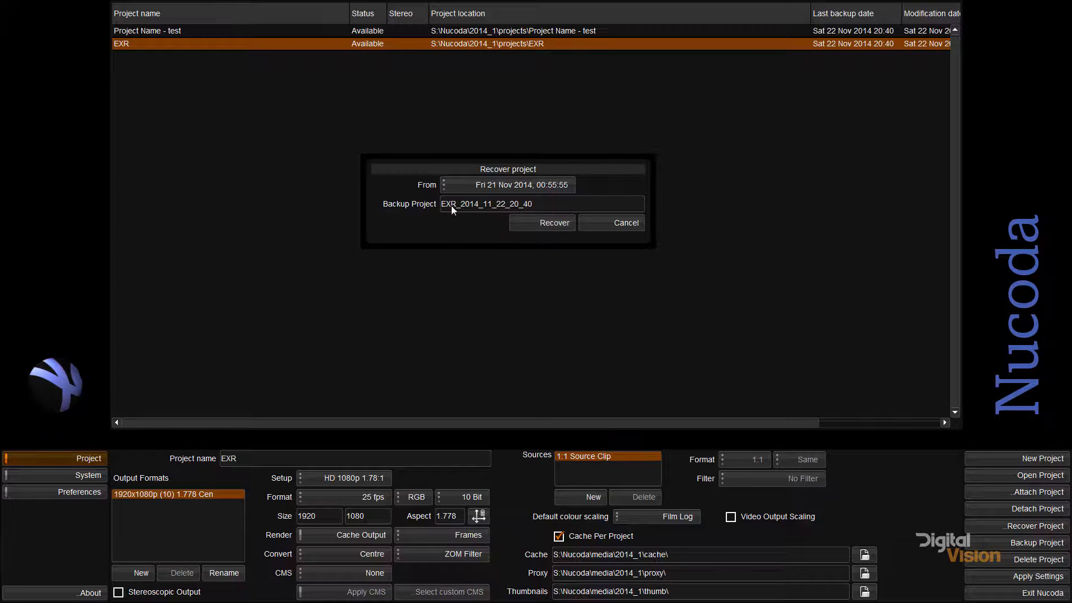
left_click(602, 223)
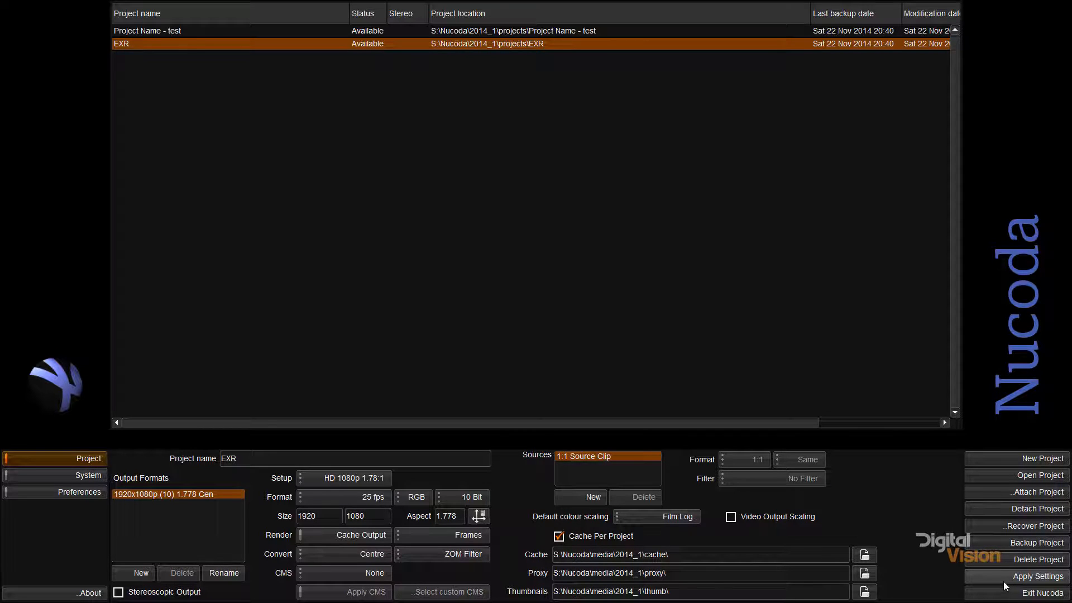
Rename "Project Name - test" as "Project Name - Test 5" and apply the changed settings to the project.
left_click(174, 31)
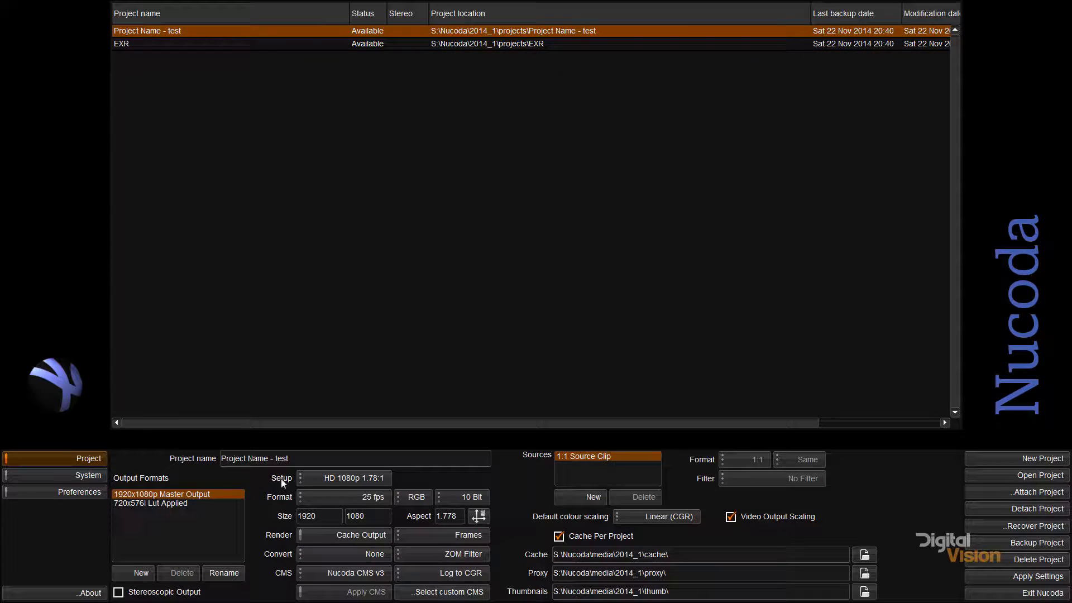
left_click_drag(276, 458, 309, 459)
type("Test 5")
left_click(993, 576)
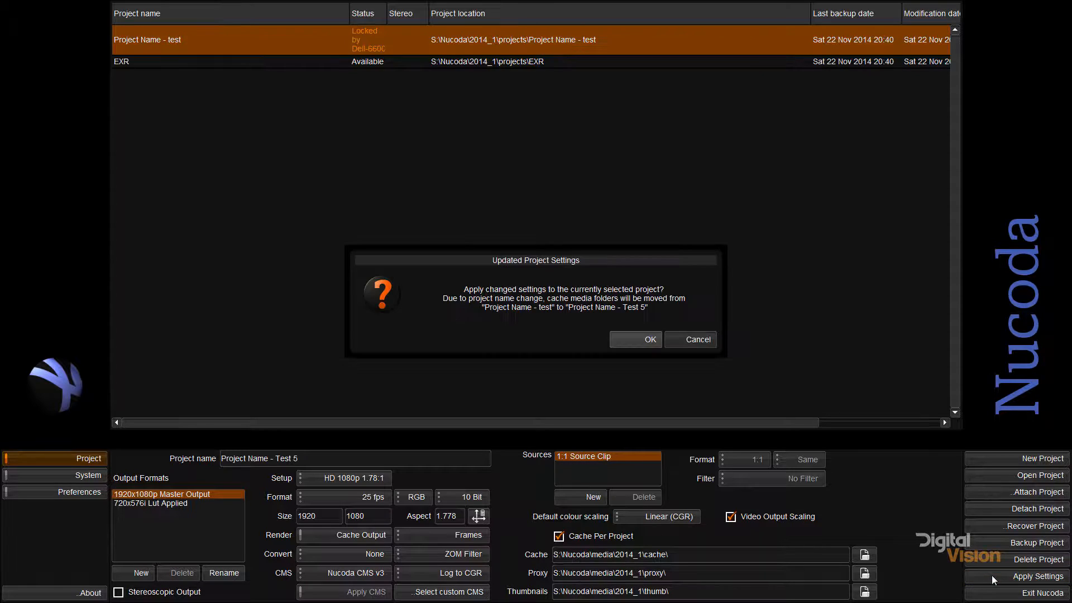
left_click(636, 342)
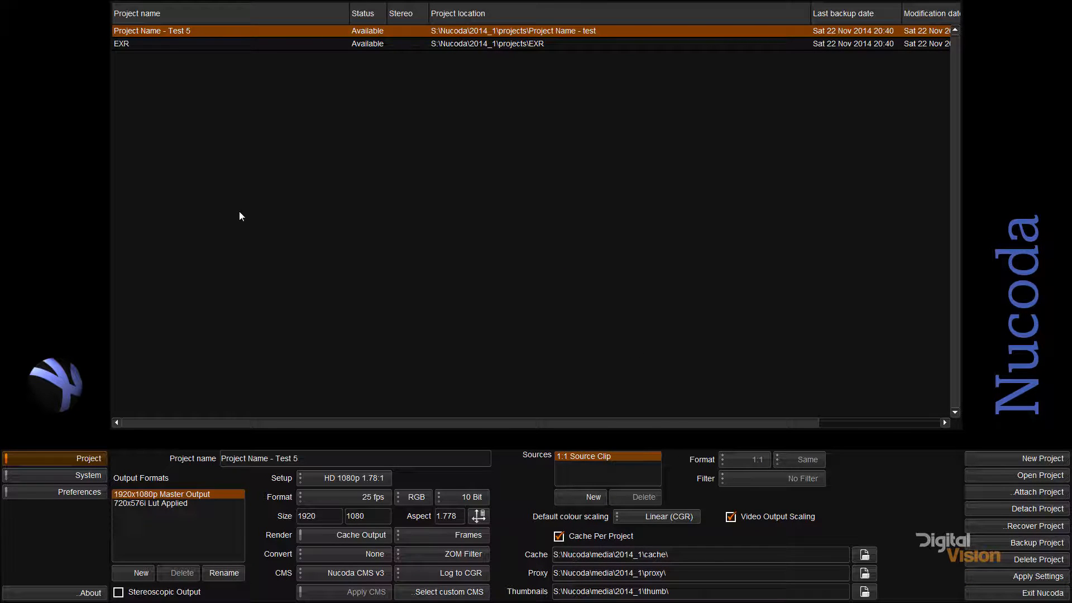
Switch to Windows Explorer and browse into the Nucoda folder on the Cache (S:) drive.
key("super+d")
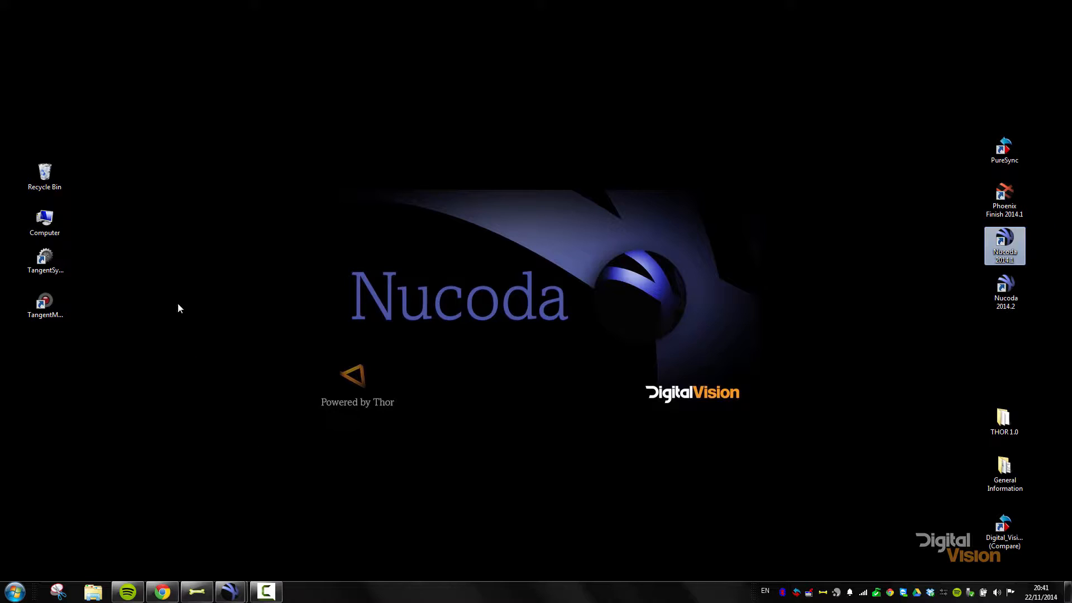
left_click(95, 596)
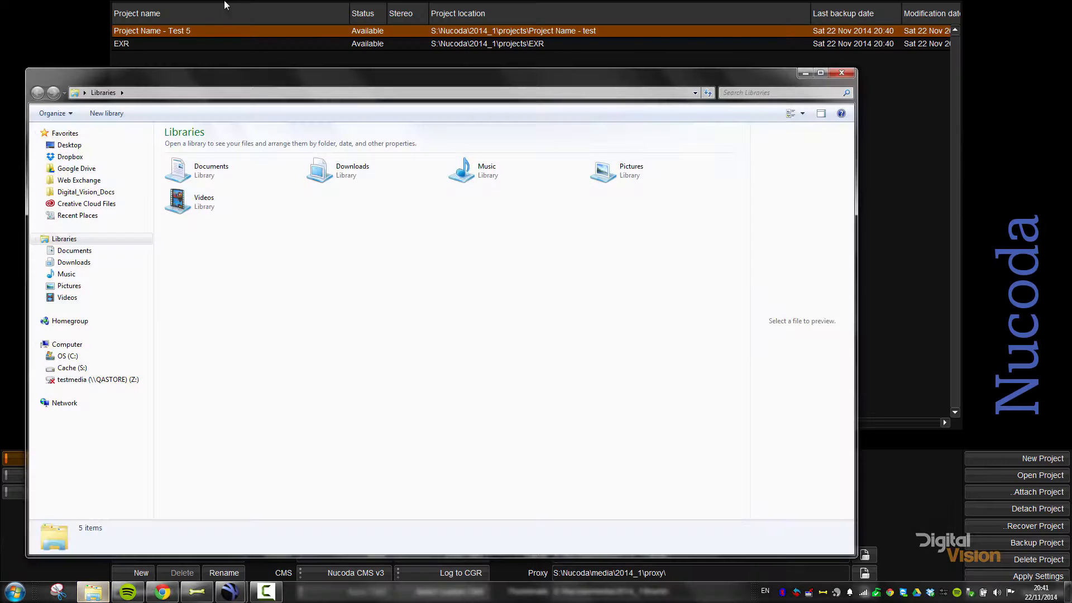
left_click_drag(241, 73, 305, 58)
left_click(130, 355)
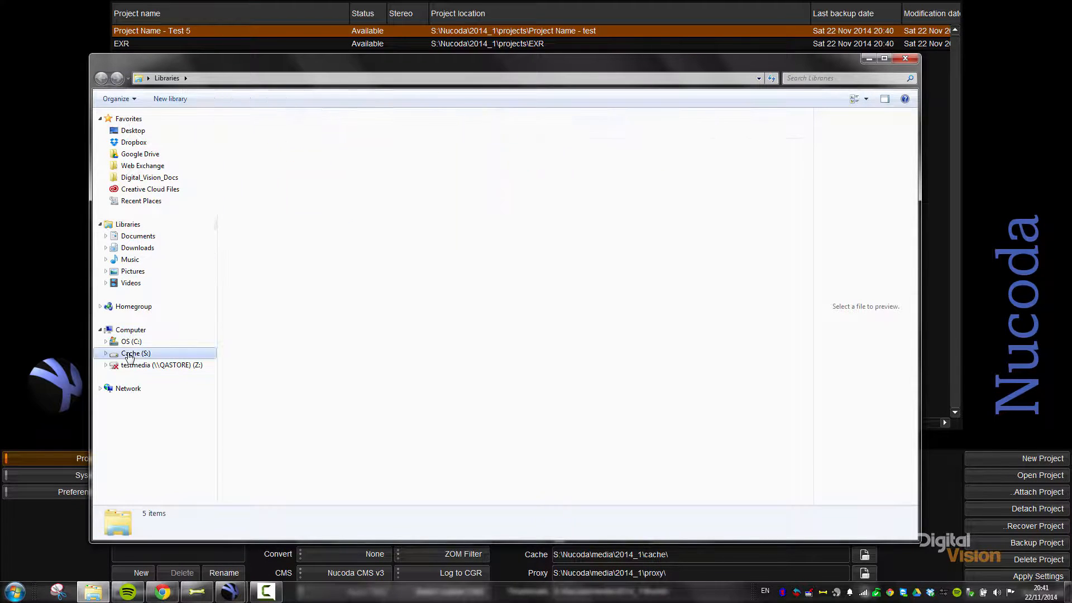
double_click(245, 192)
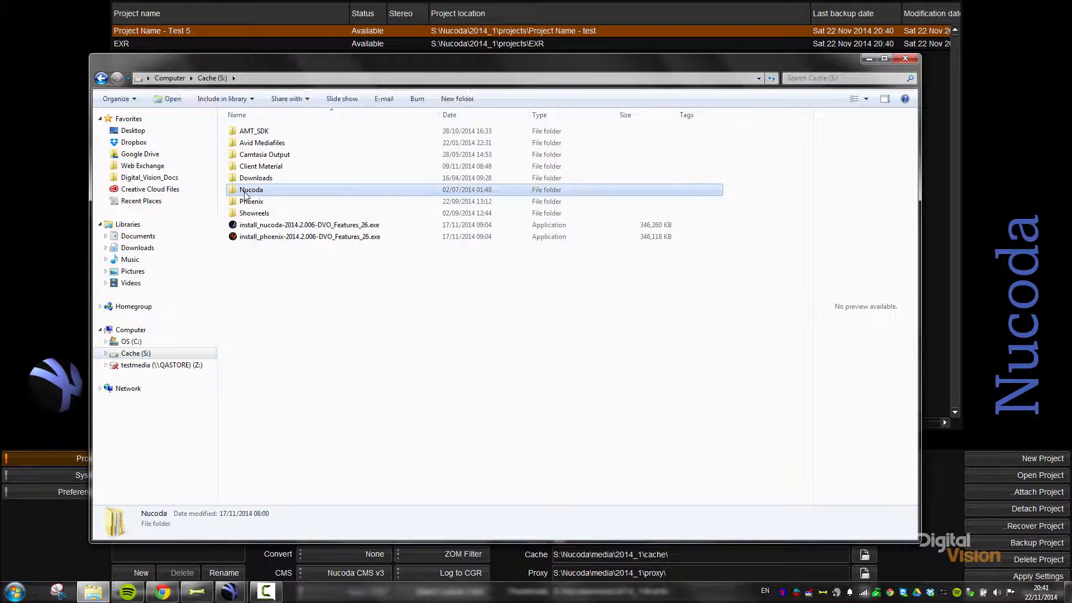
left_click(246, 132)
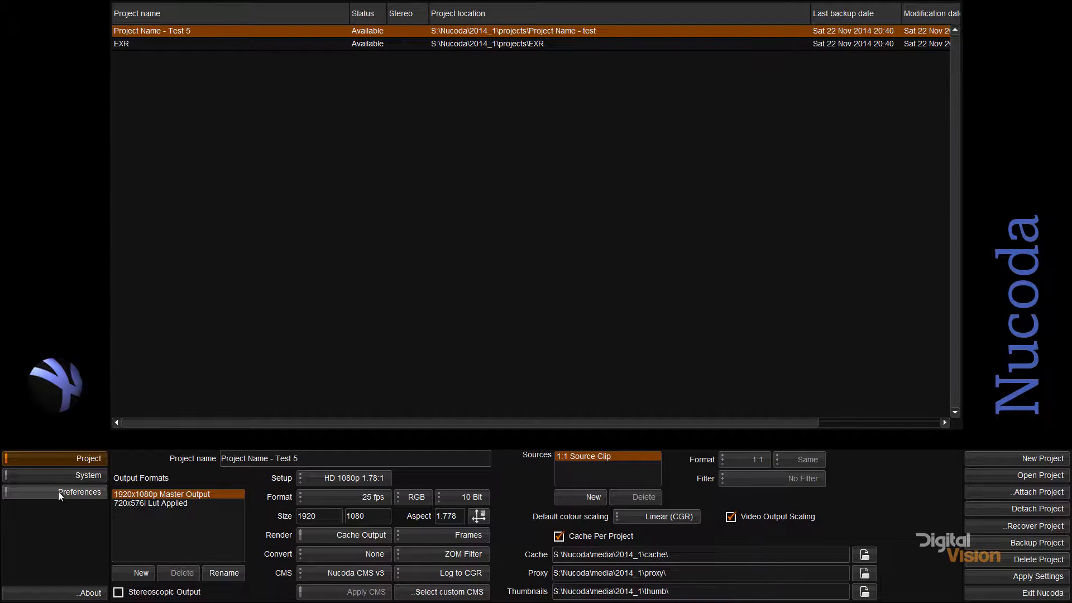
Enable "Compositions store output format" in the general preferences and return to the project settings.
left_click(58, 491)
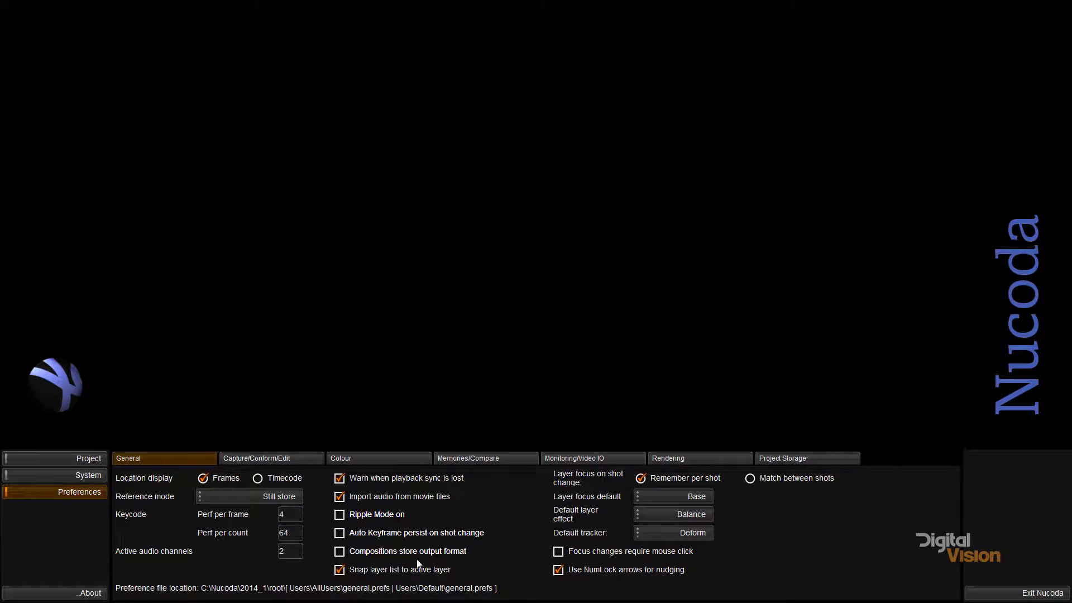
left_click(340, 552)
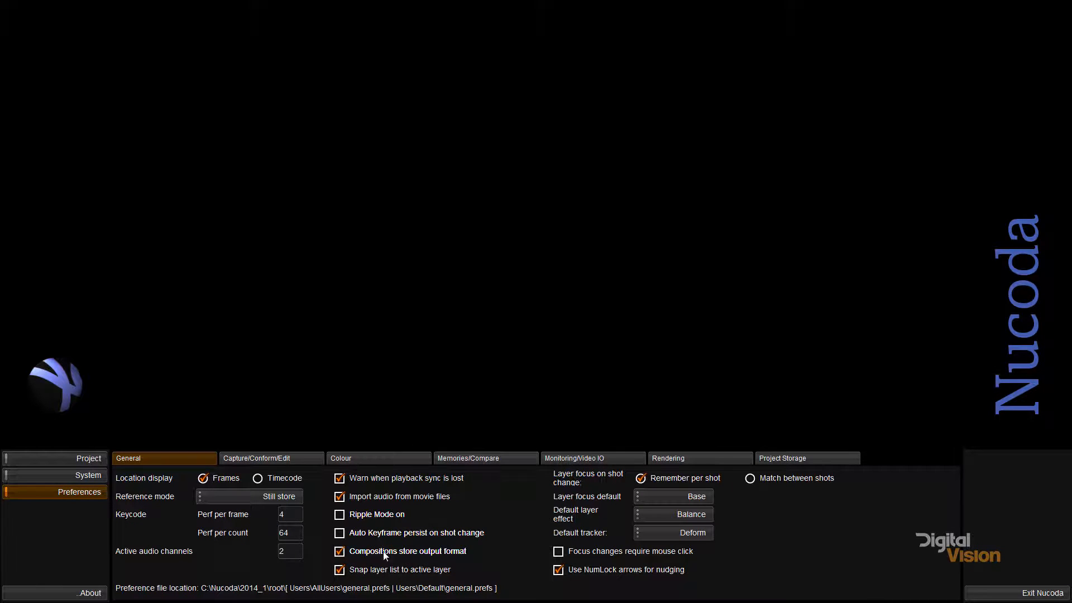
left_click(69, 458)
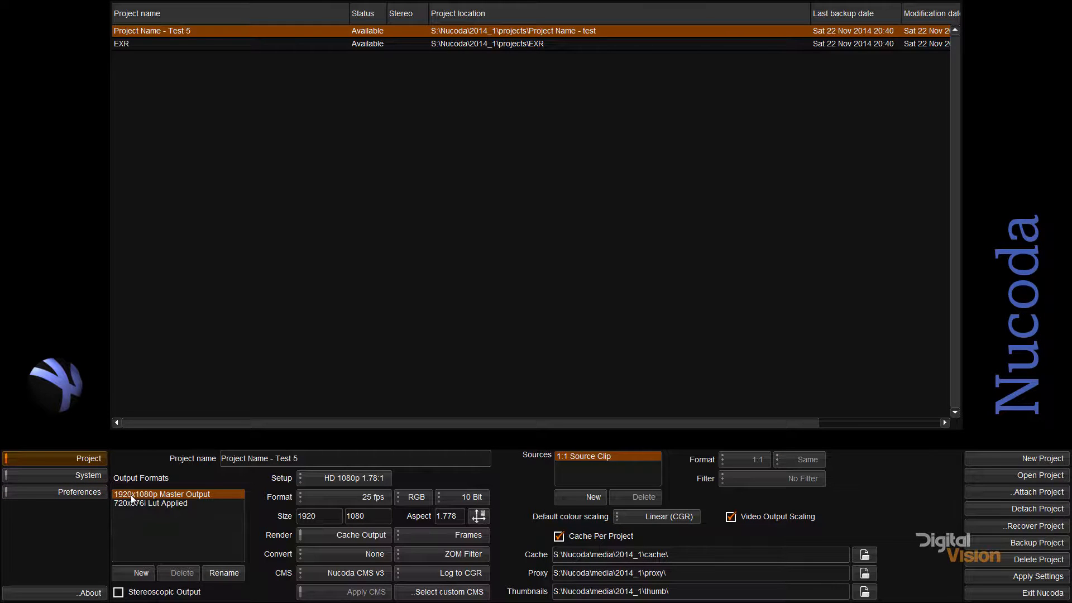
Review the general layer focus defaults and the Capture/Conform/Edit and Colour preferences, keeping the layer focus default at Base.
left_click(64, 497)
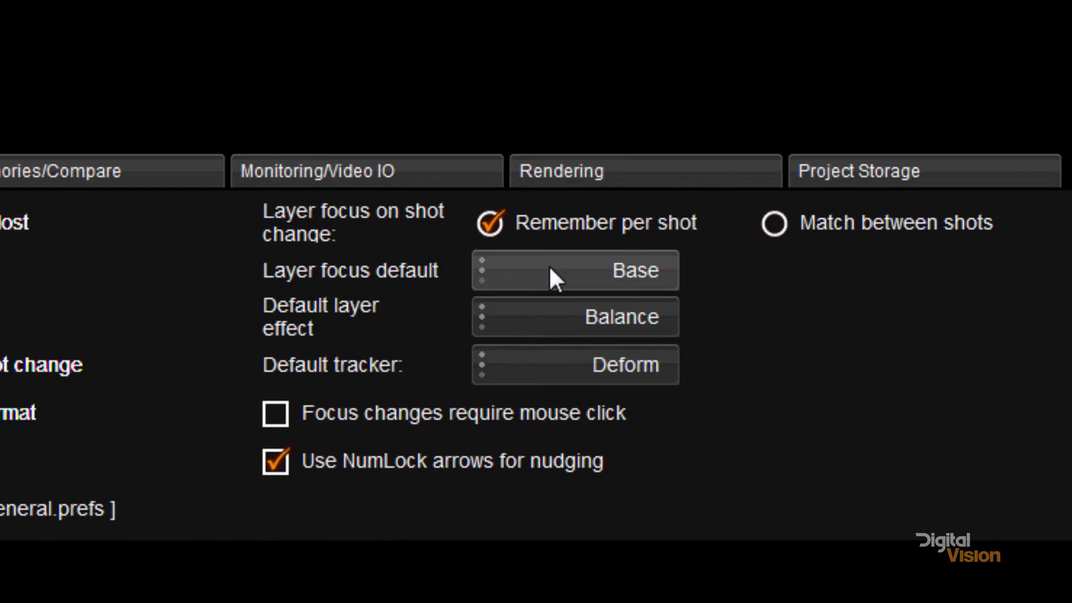
left_click(551, 274)
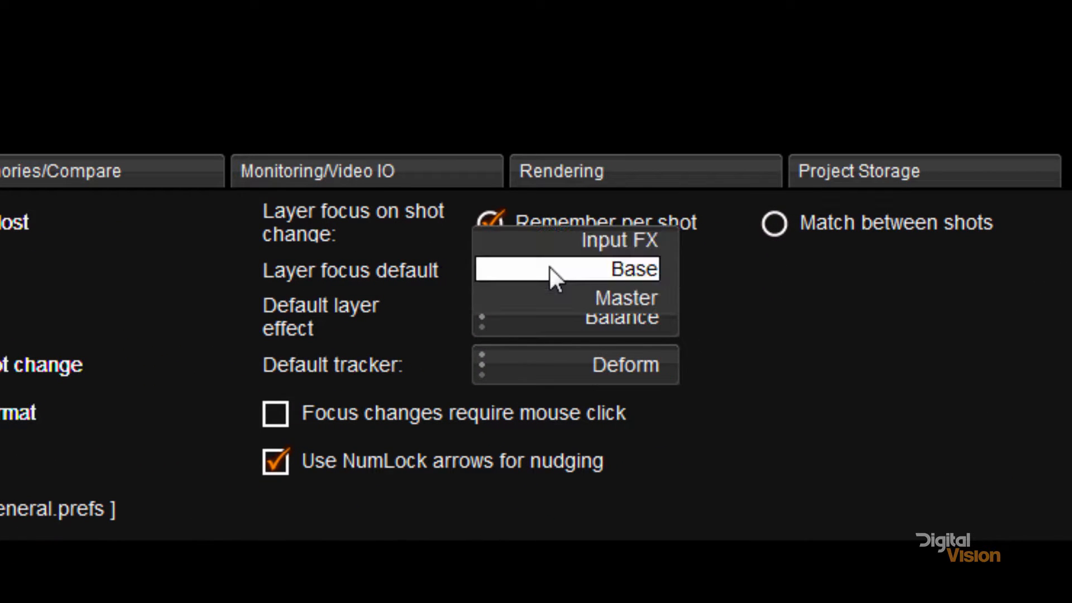
left_click(550, 269)
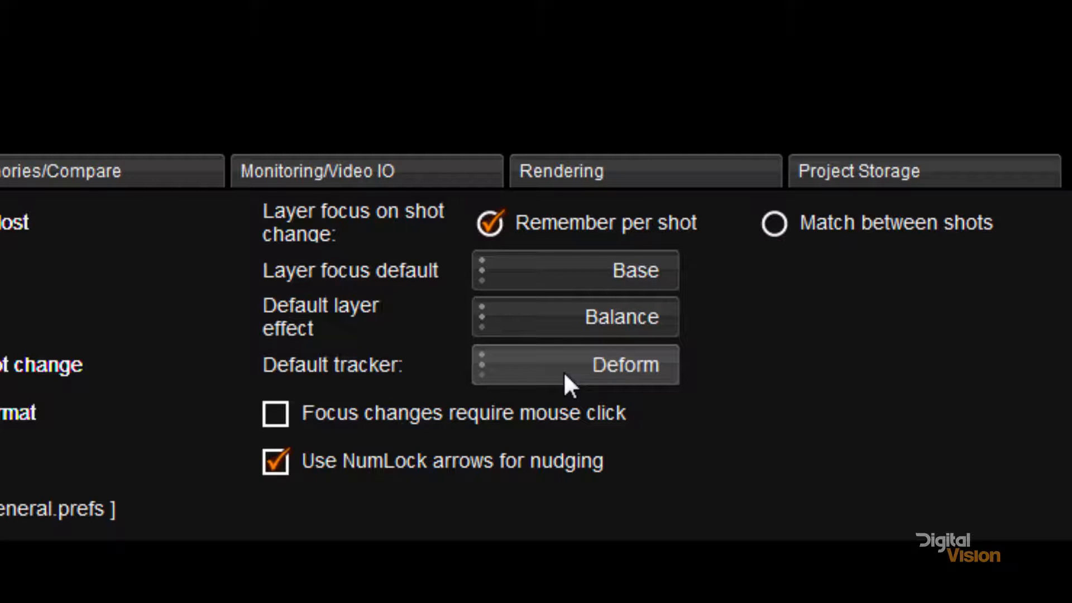
left_click(83, 263)
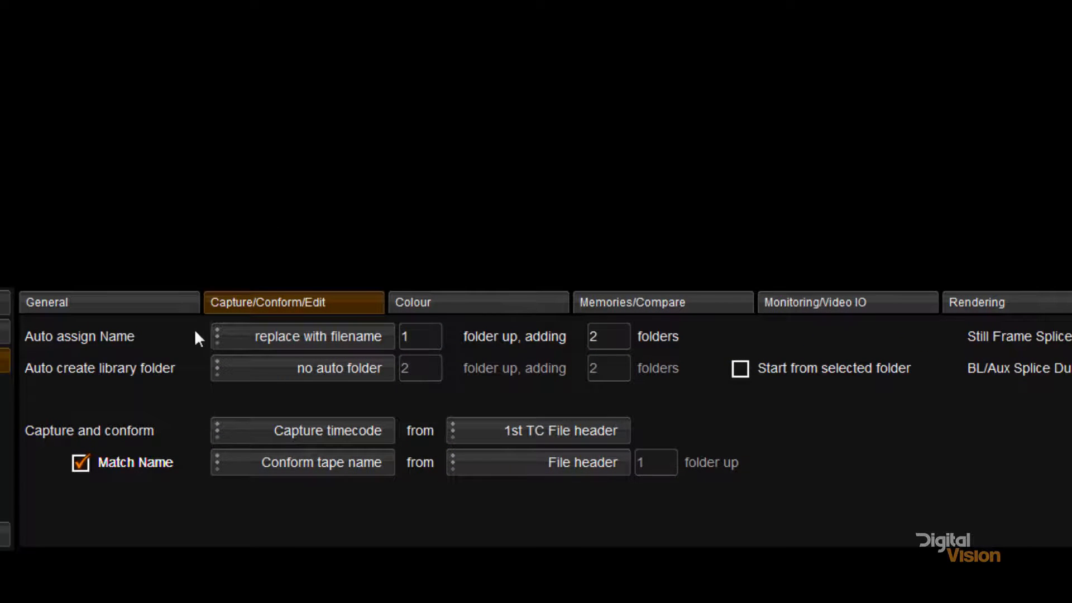
left_click(450, 307)
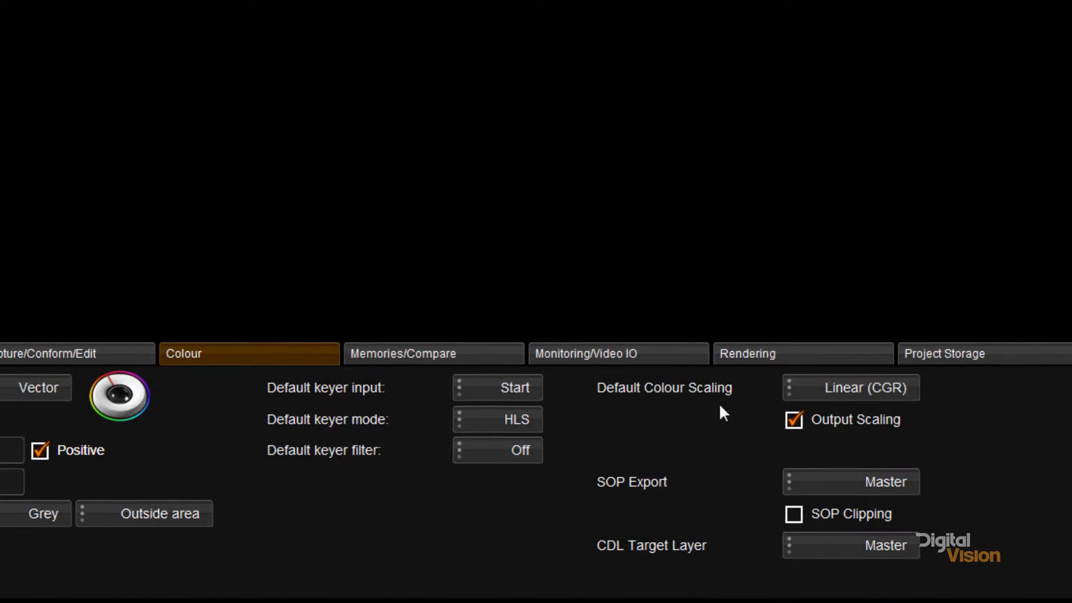
In the Memories/Compare preferences, generate thumbnails from the first frame and enable all remaining compare modes, from Cut to Checkerboard.
left_click(412, 357)
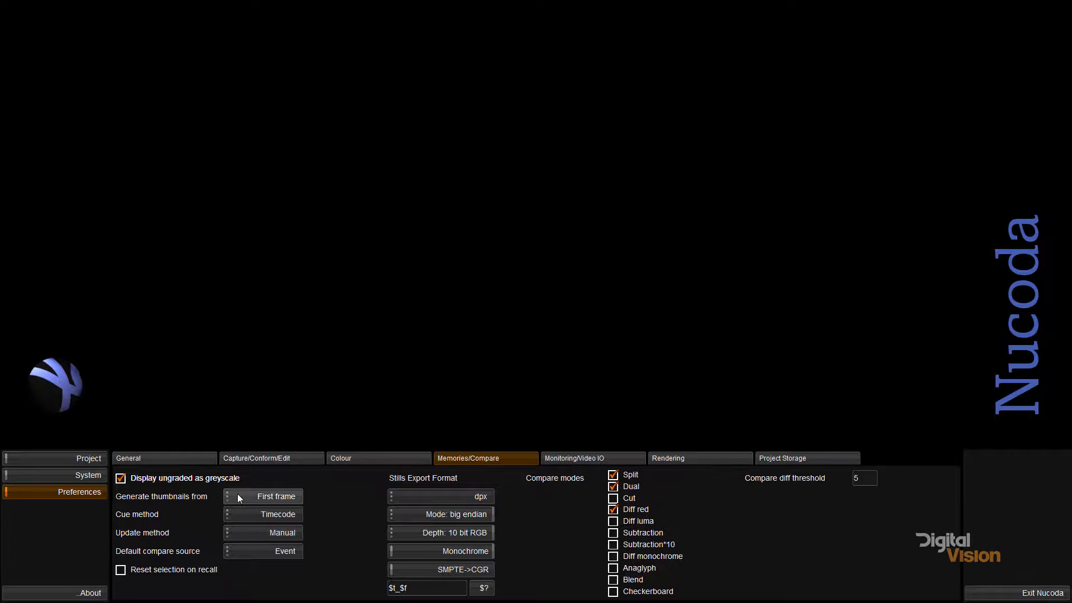
left_click(236, 499)
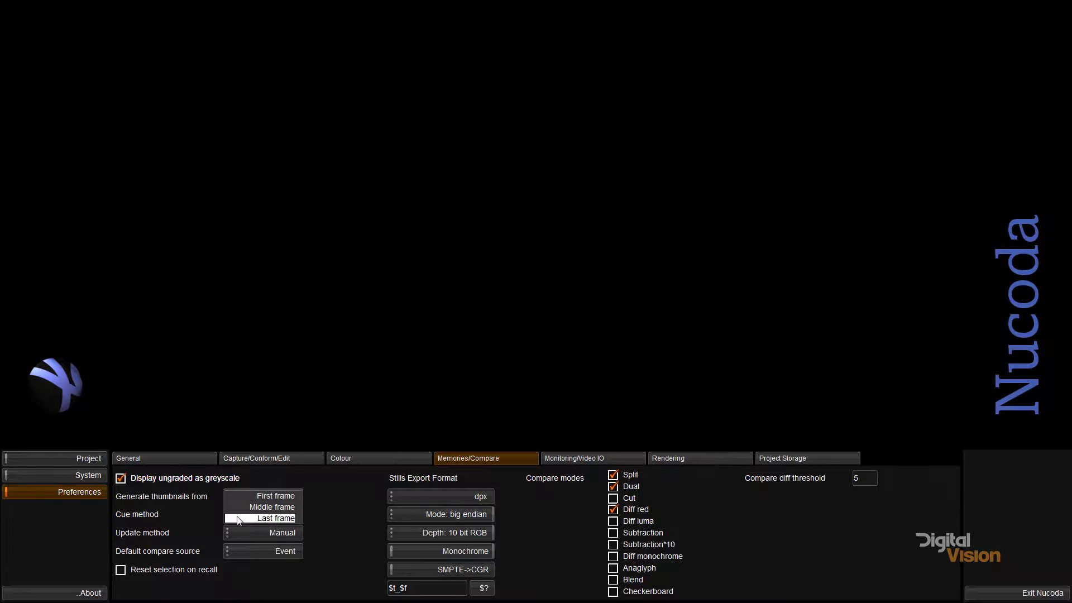
left_click(261, 497)
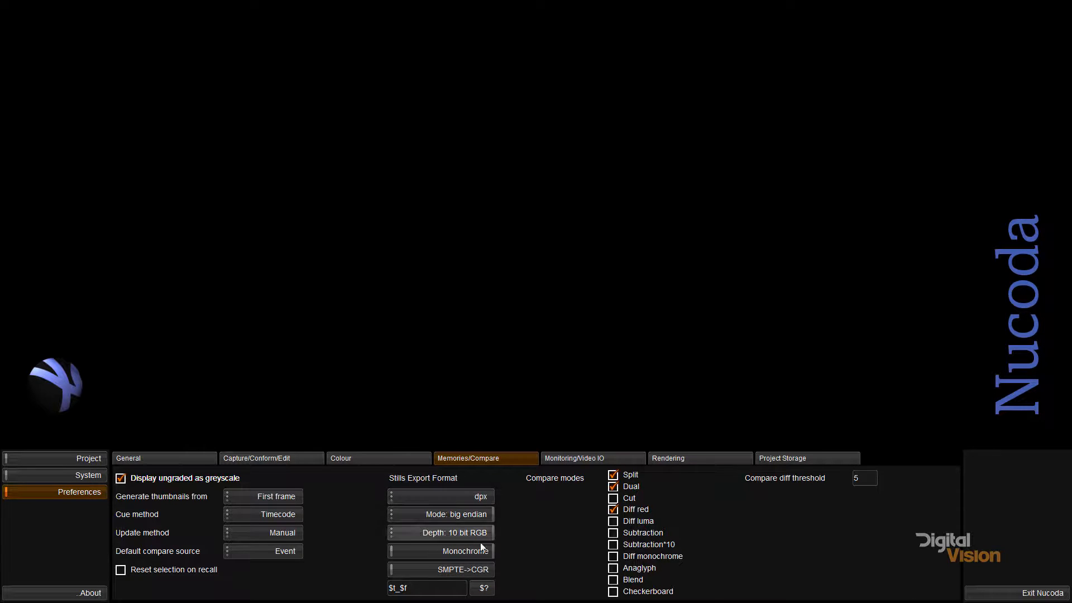
left_click(613, 498)
left_click(612, 522)
left_click(612, 533)
left_click(613, 544)
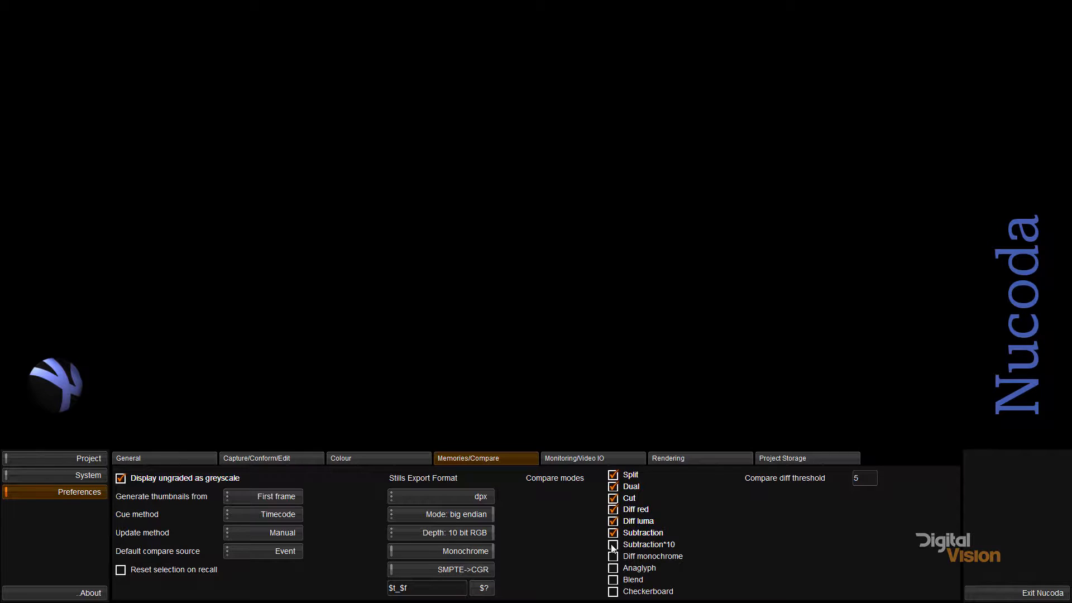
left_click(613, 556)
left_click(613, 568)
left_click(613, 580)
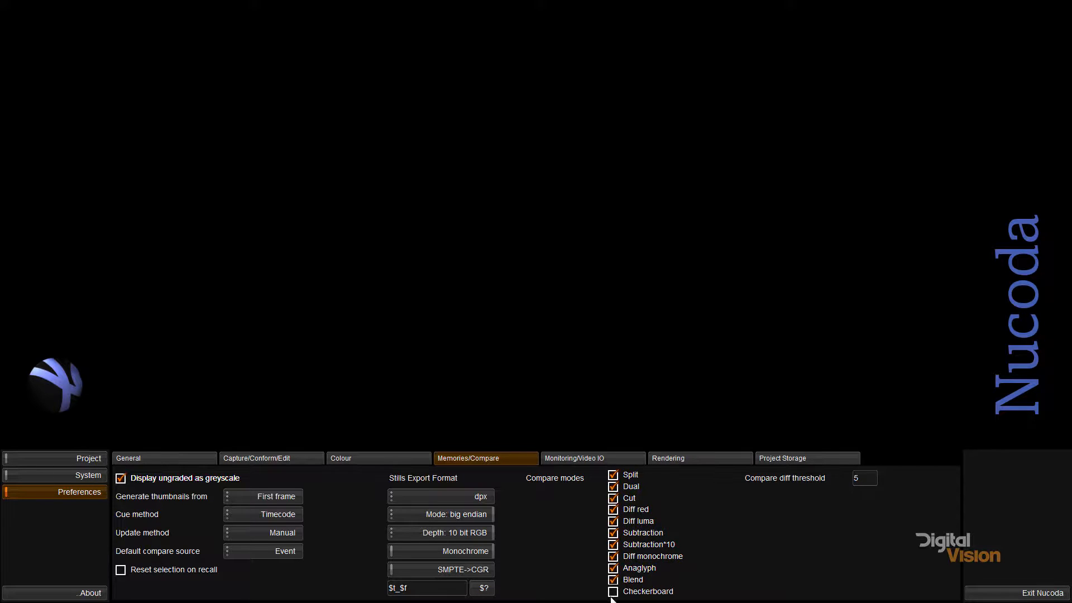
left_click(613, 591)
Review the Monitoring/Video IO, Rendering and Project Storage preferences, including the option to open projects in SAFE mode.
left_click(574, 458)
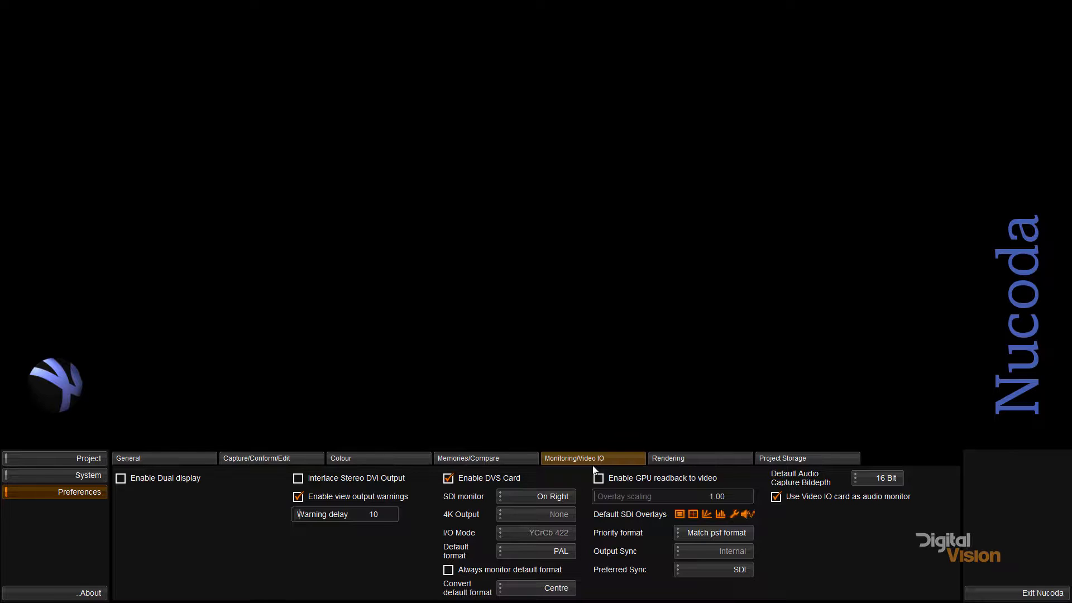
left_click(655, 460)
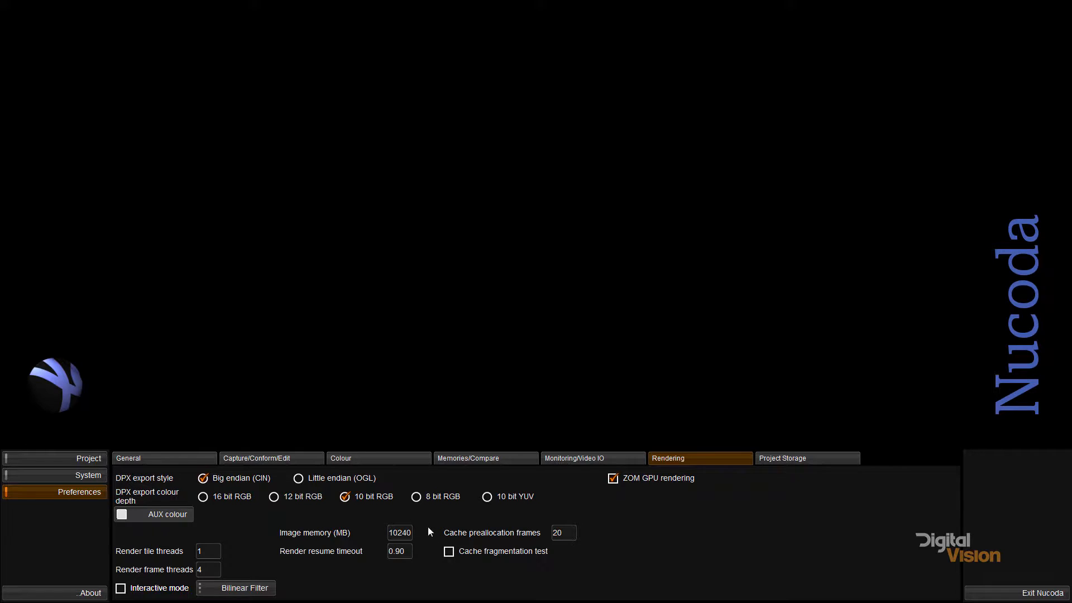
left_click(776, 457)
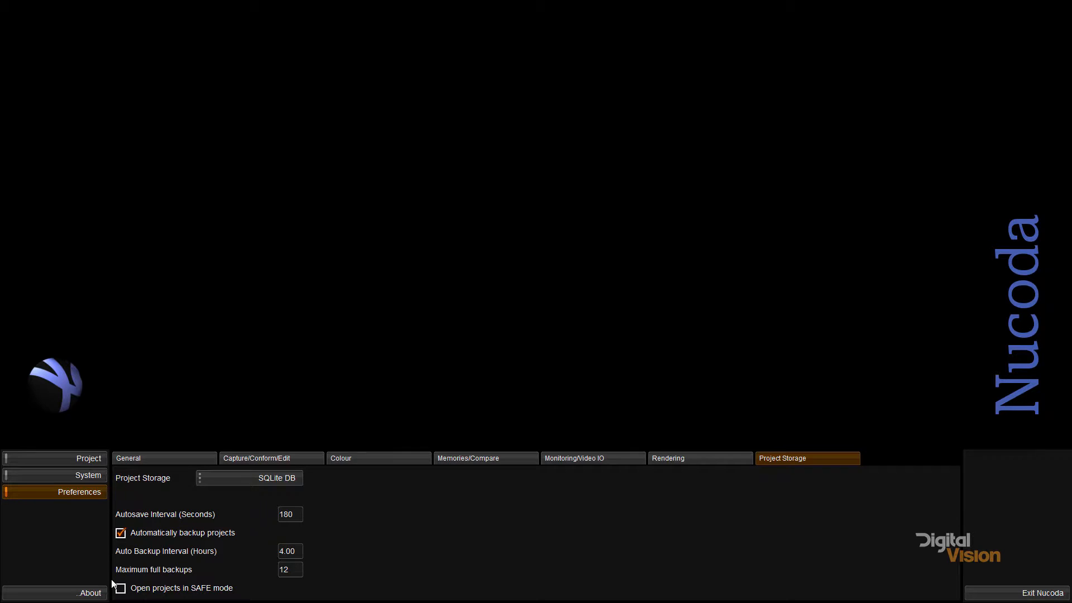
left_click(120, 592)
left_click(123, 591)
Compare the project's 720x576i Lut Applied and 1920x1080p Master Output formats, and open "Project Name - Test 5" with the master output selected.
left_click(65, 458)
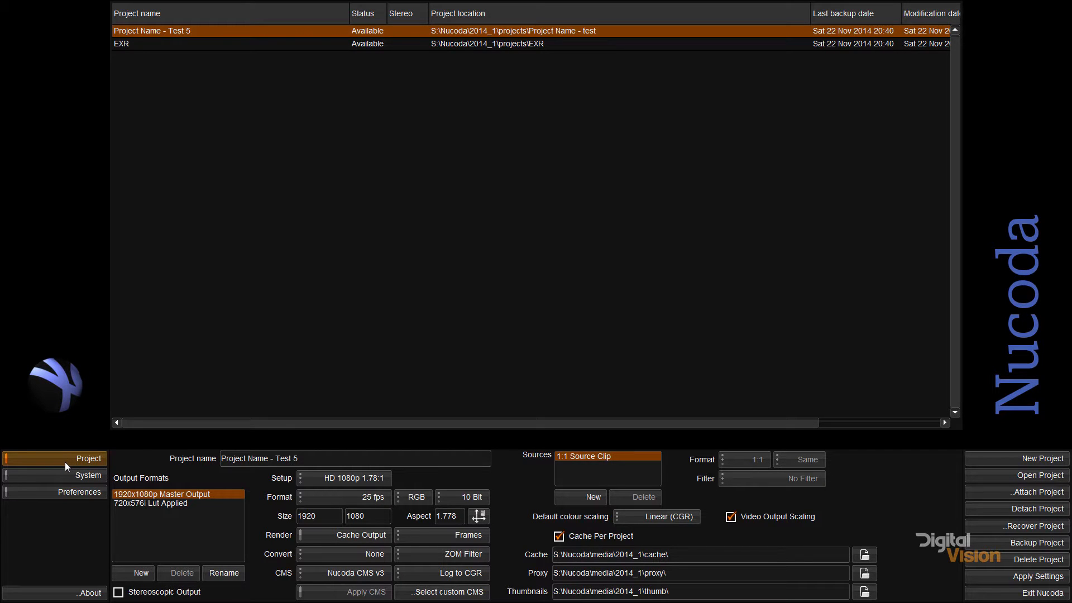
left_click(149, 505)
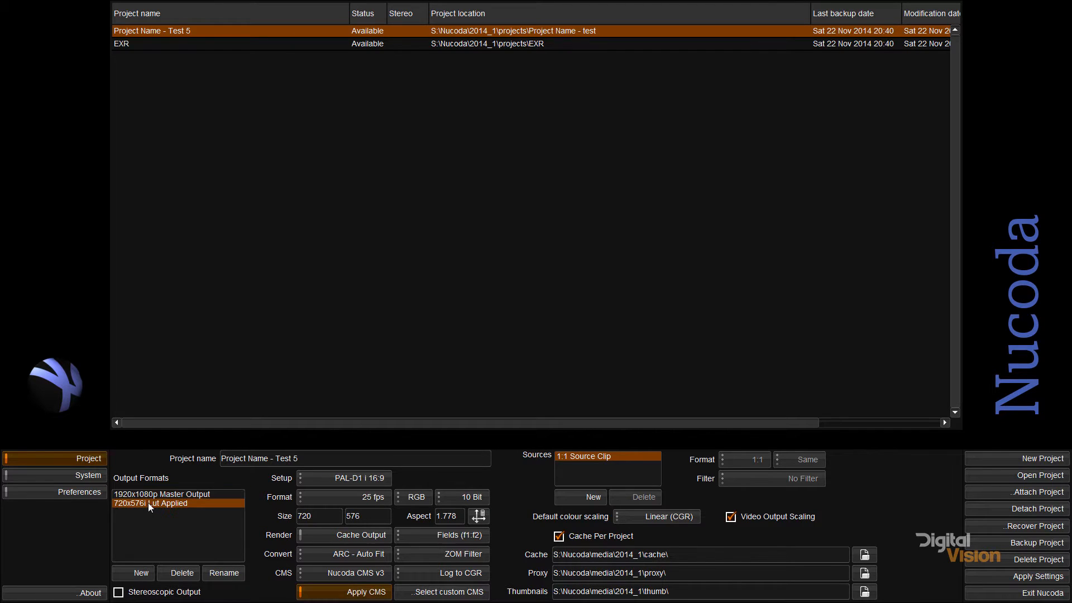
left_click(149, 498)
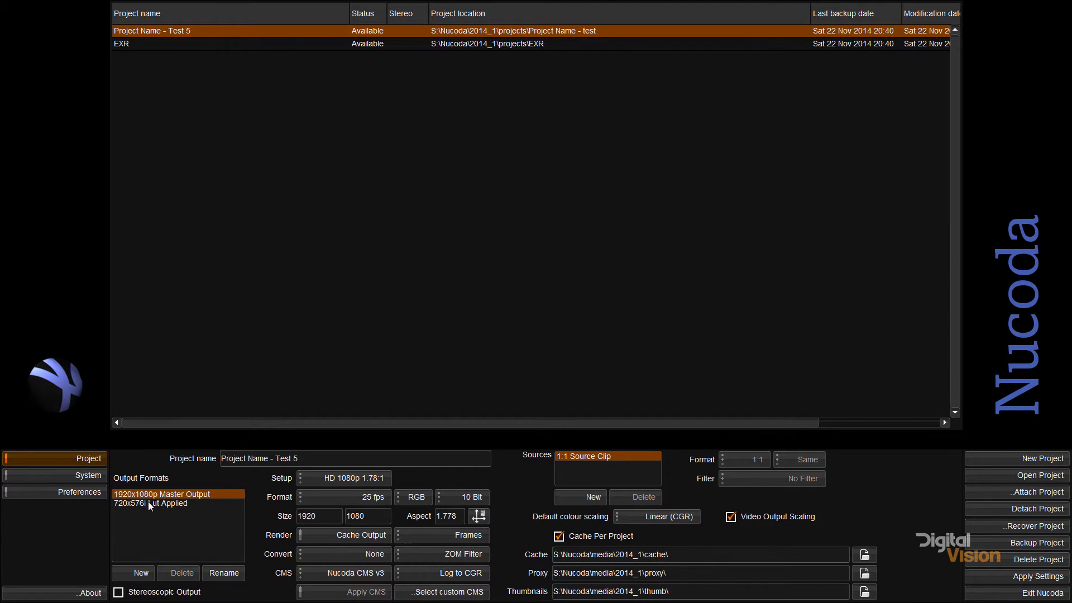
left_click(148, 506)
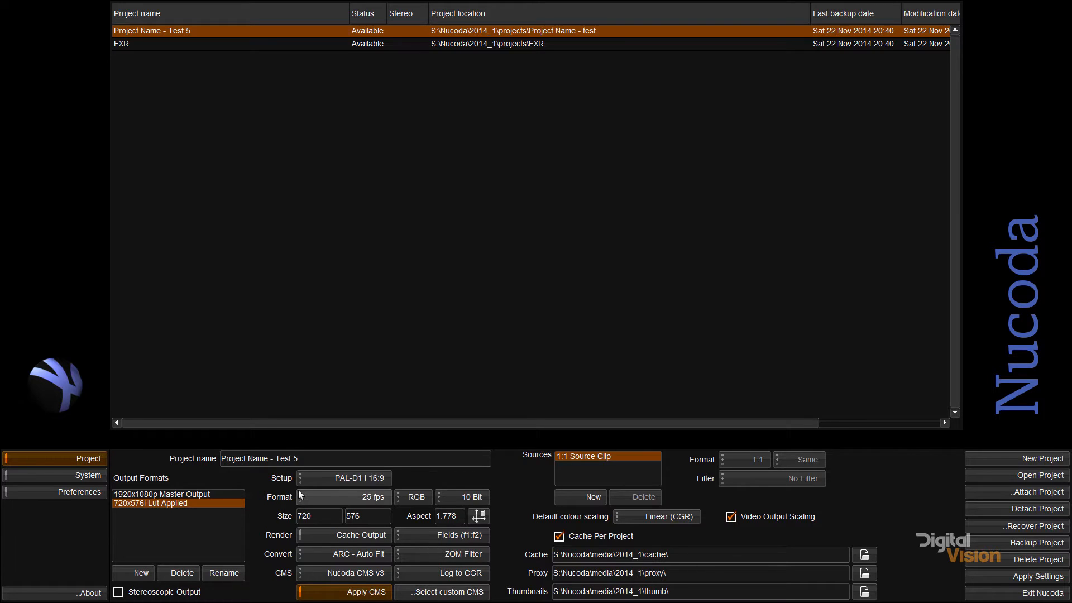
left_click(188, 495)
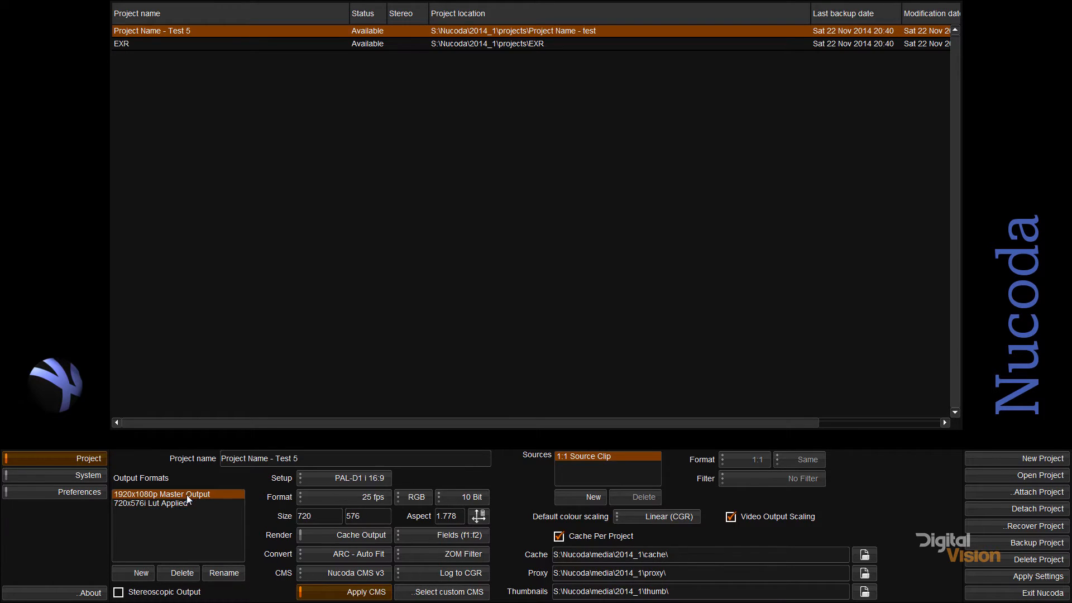
left_click(185, 503)
left_click(184, 494)
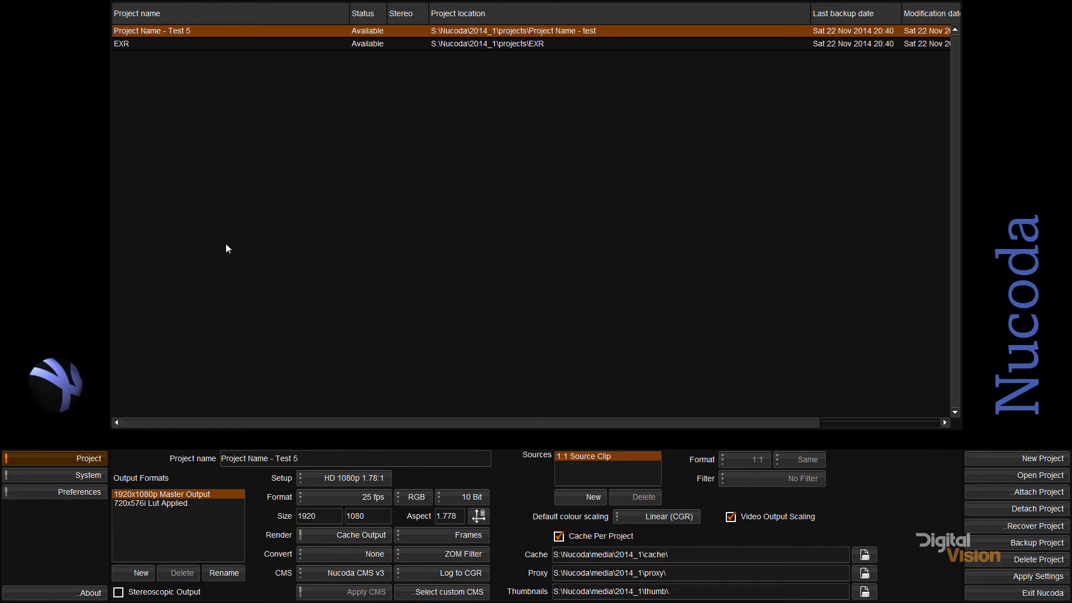
double_click(176, 32)
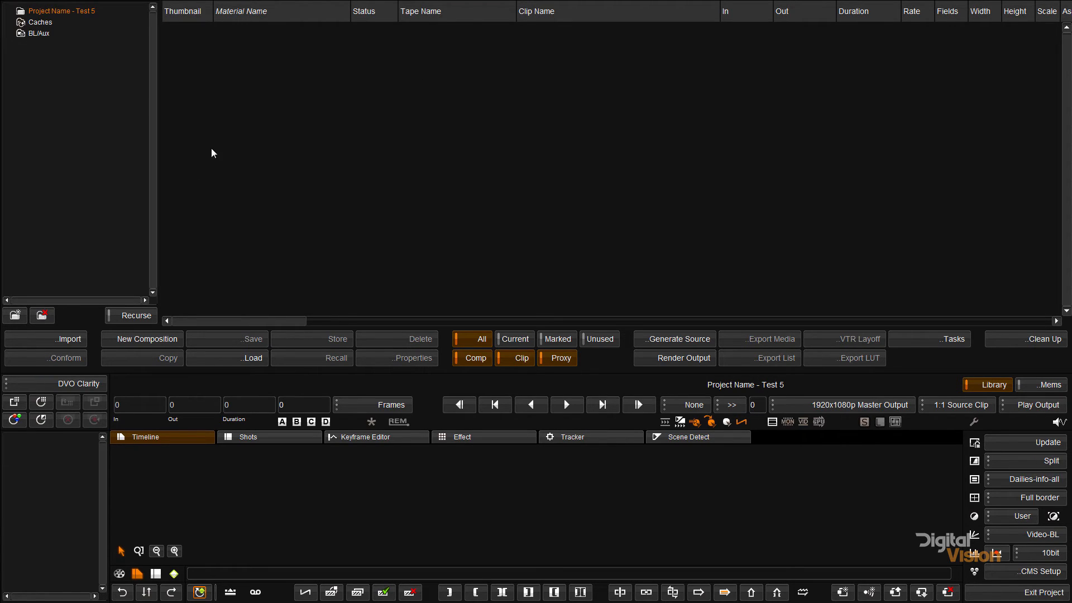
Exit the open project and quit the application.
left_click(1023, 593)
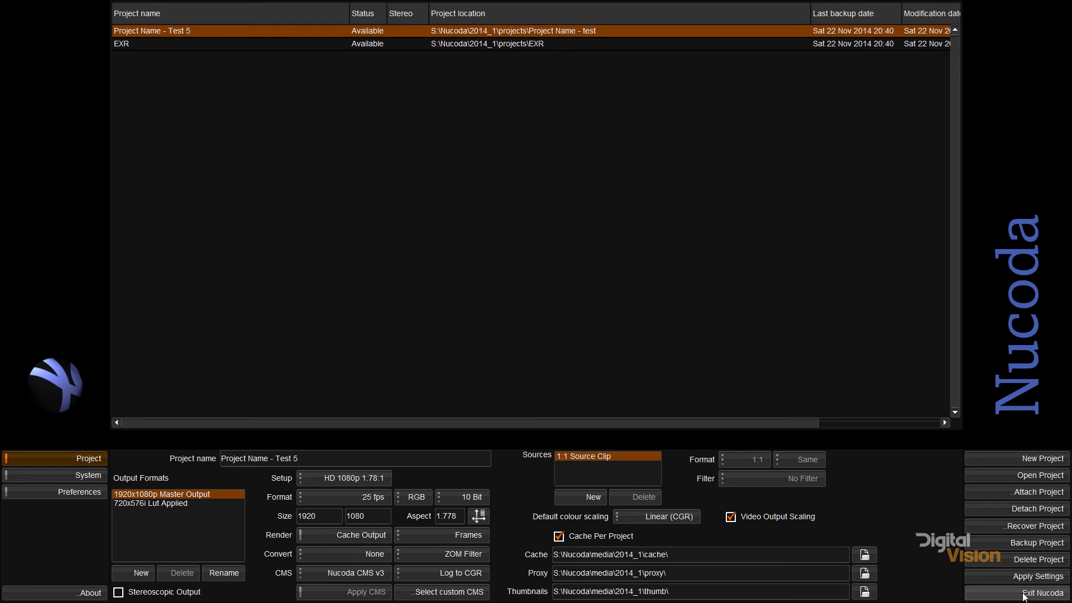
left_click(1025, 595)
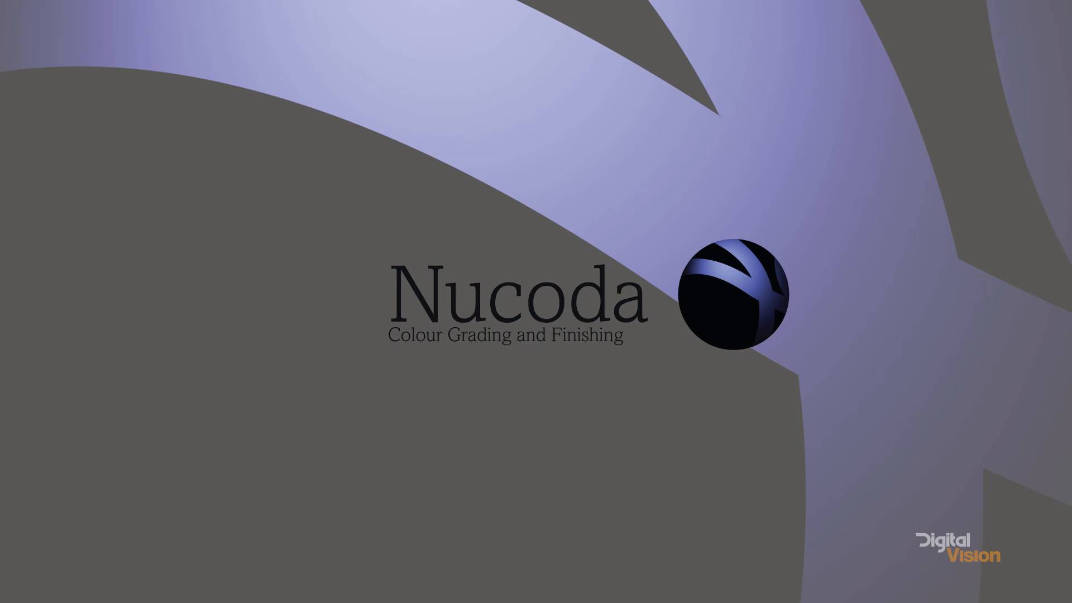